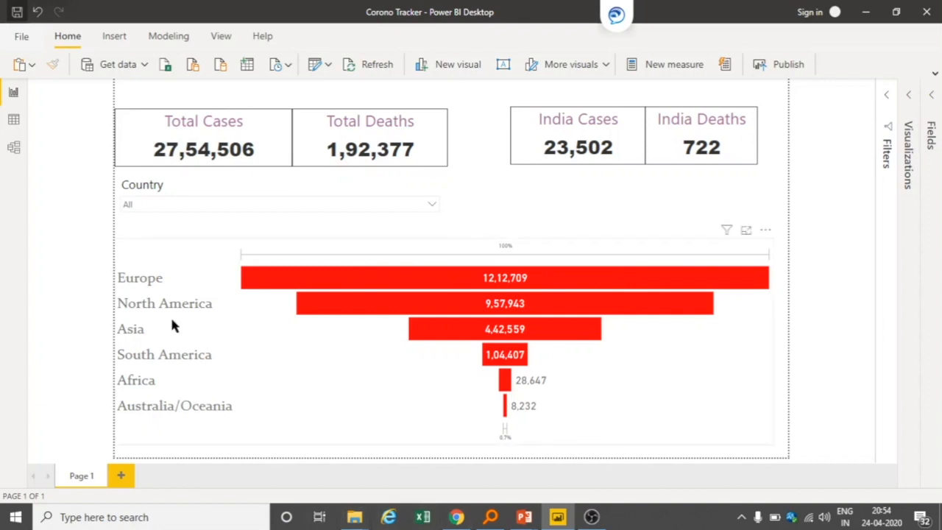
# Examine the Worldometer page's table of coronavirus cases, deaths and regions by country
pyautogui.moveTo(705, 272)
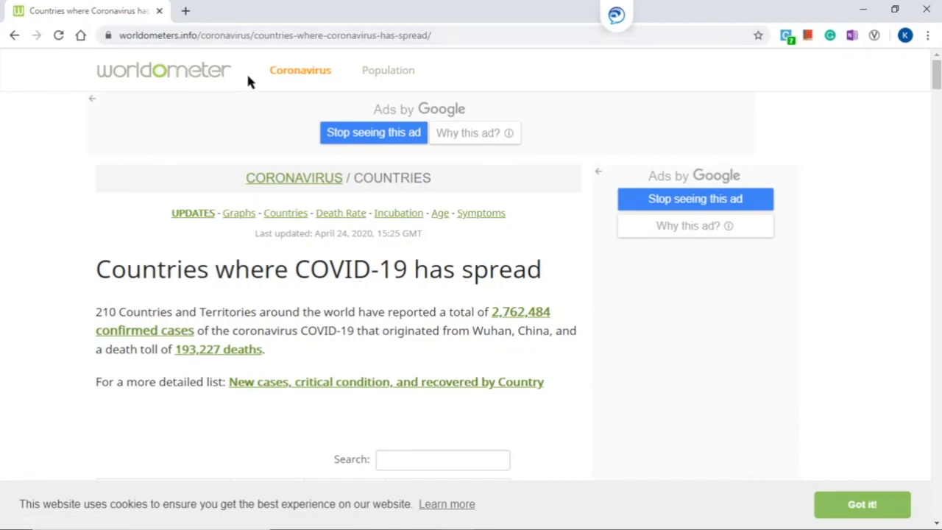
pyautogui.scroll(-2, 248, 78)
pyautogui.scroll(-1, 264, 161)
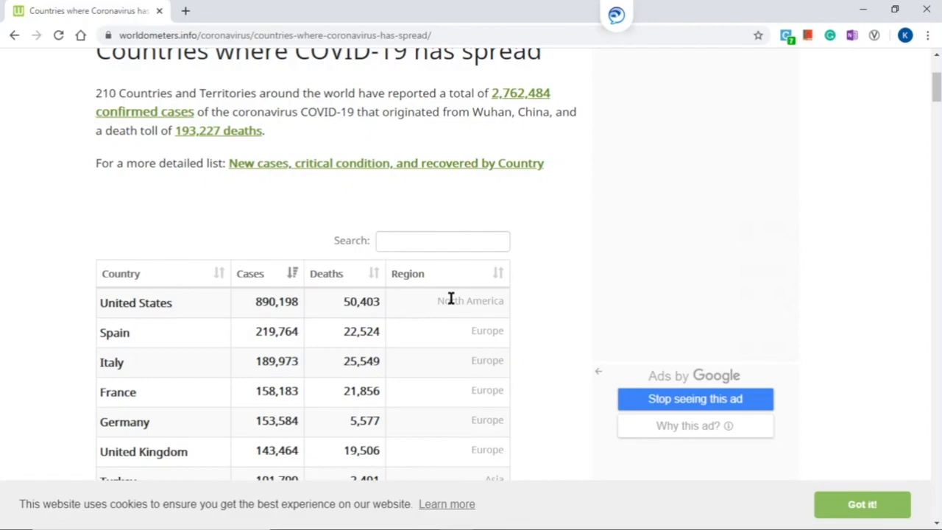
pyautogui.scroll(-15, 451, 301)
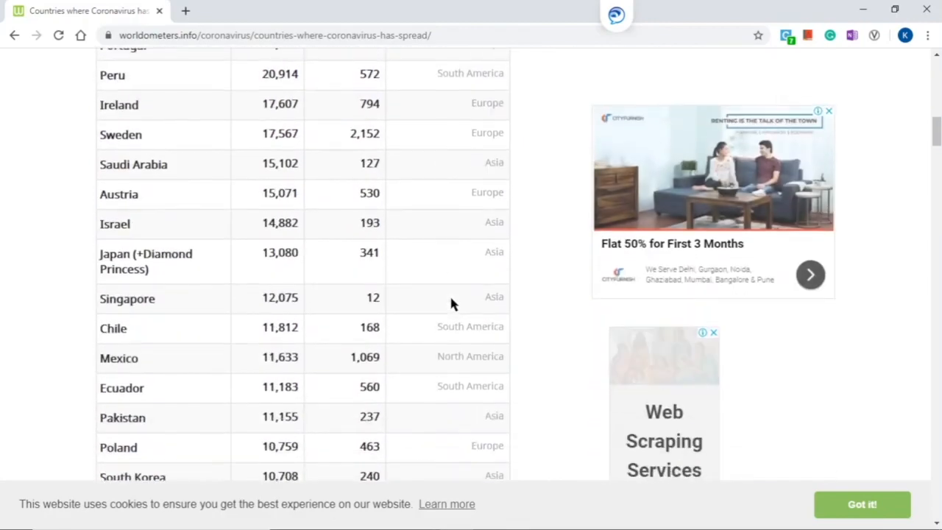
pyautogui.scroll(-20, 451, 304)
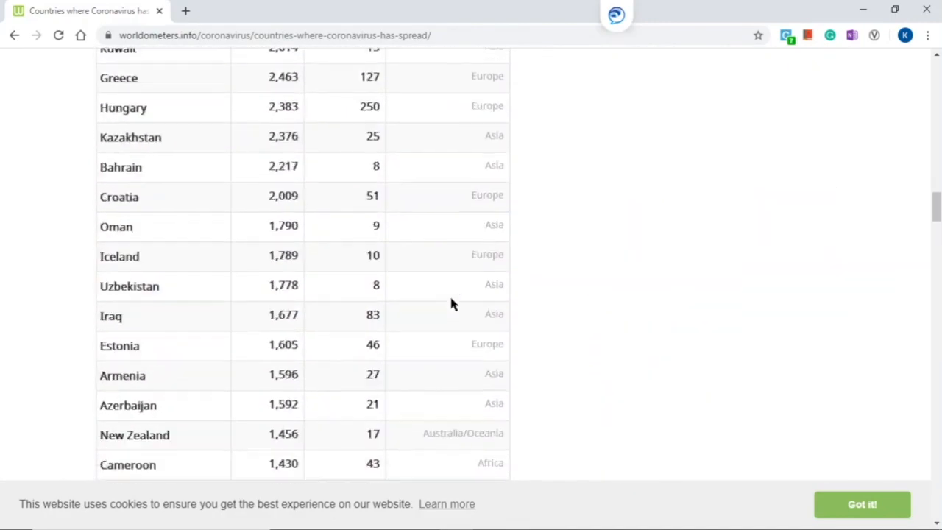
pyautogui.scroll(-9, 449, 295)
pyautogui.scroll(20, 449, 294)
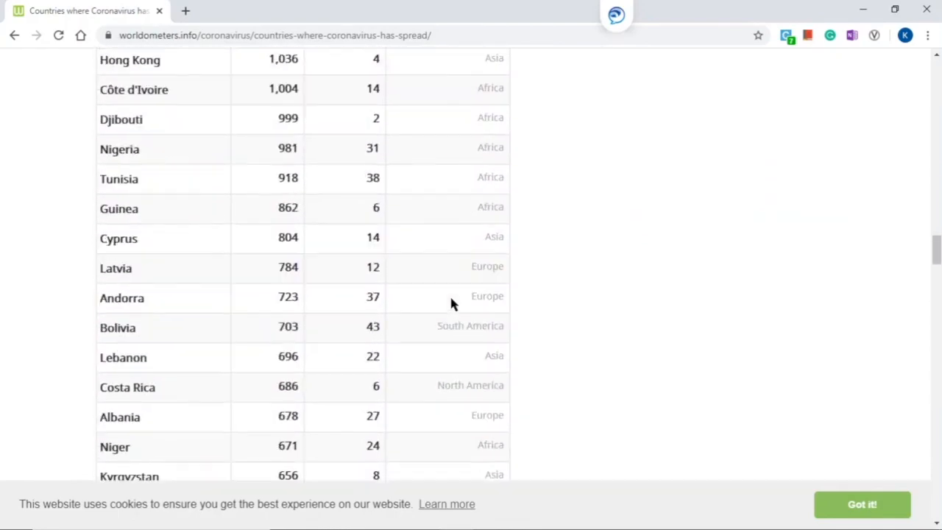
pyautogui.scroll(10, 451, 304)
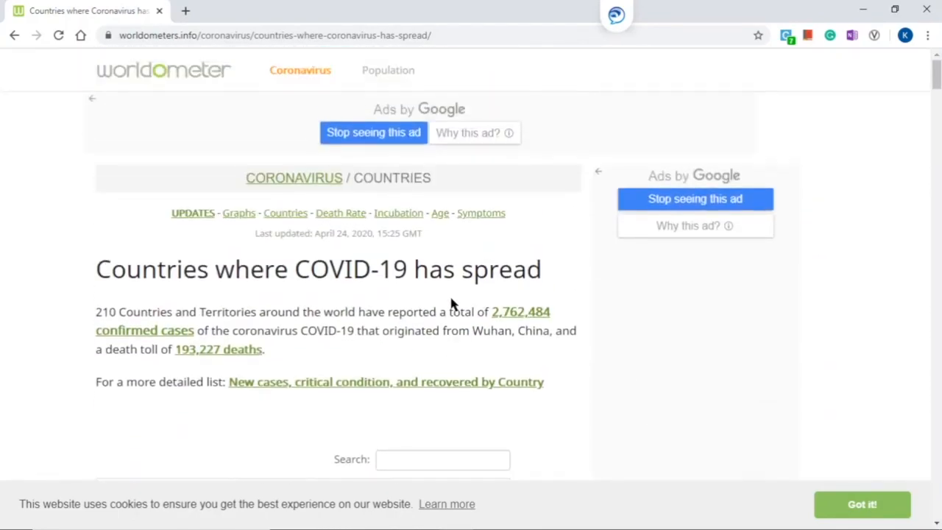
# Copy the Worldometer page's URL and connect to it as a basic Web data source in Power BI Desktop
pyautogui.click(457, 30)
pyautogui.hotkey('ctrl', 'c')
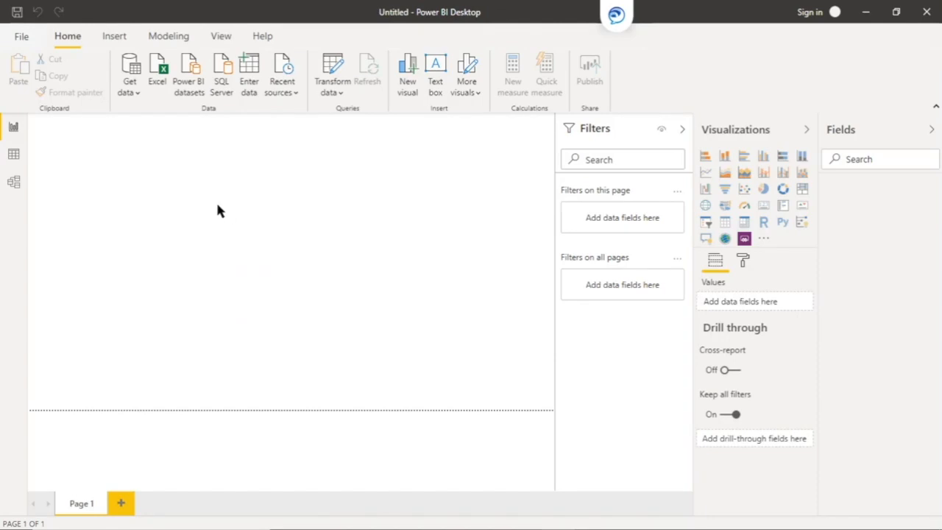
pyautogui.click(142, 97)
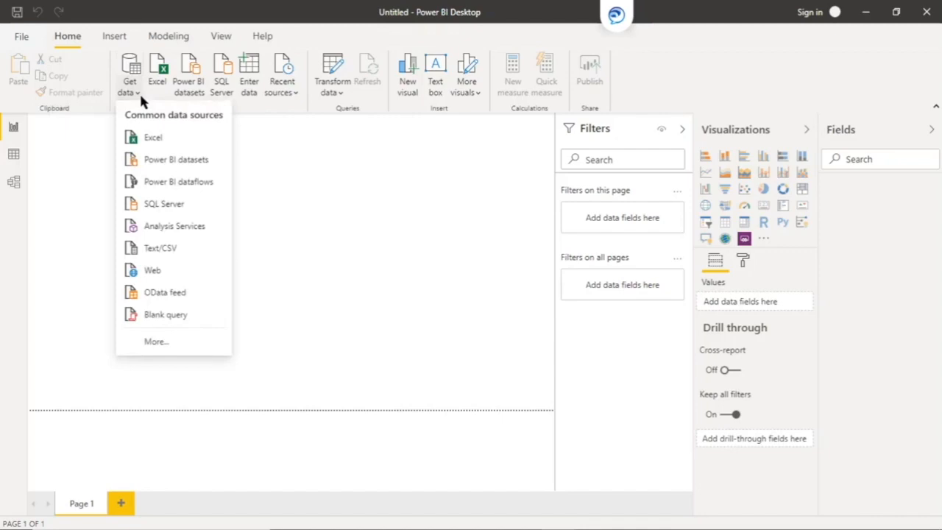
pyautogui.click(161, 272)
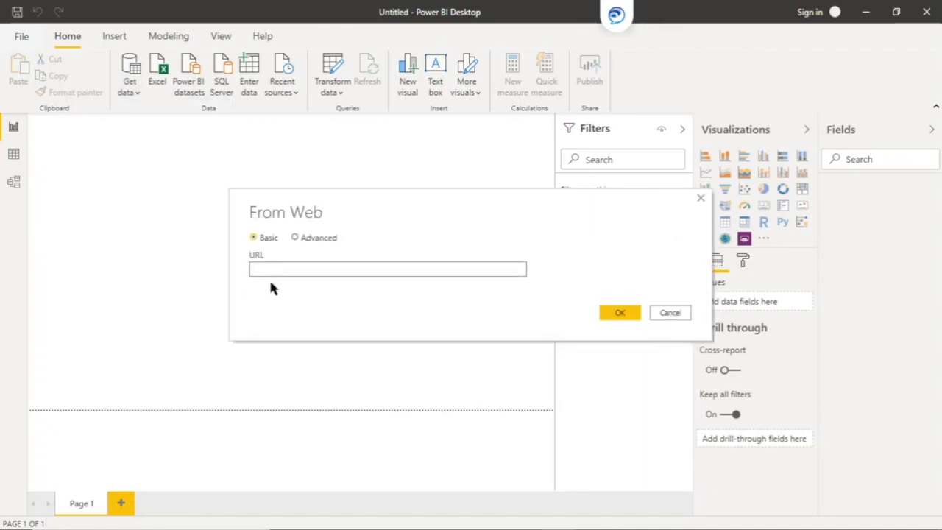
pyautogui.hotkey('ctrl', 'v')
pyautogui.click(621, 314)
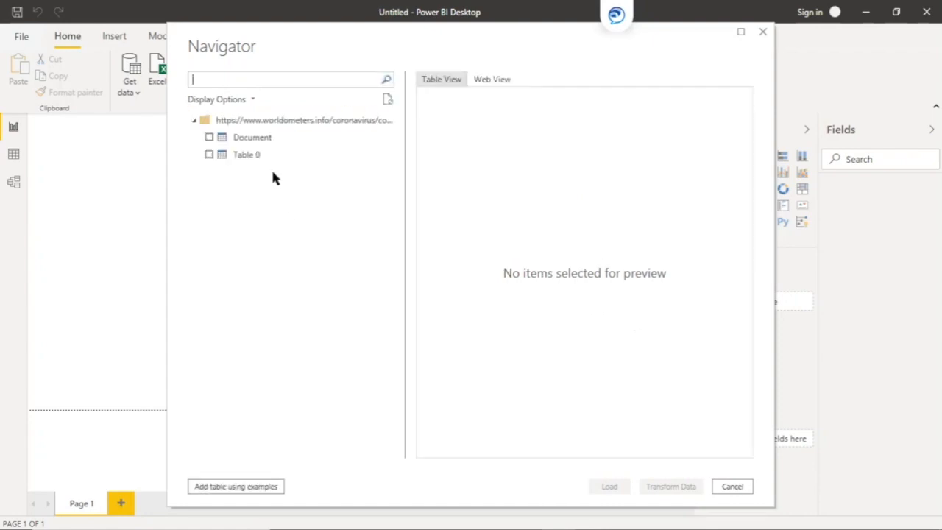
# Preview the Document and Table 0 items, select Table 0 and open it for data transformation
pyautogui.click(240, 147)
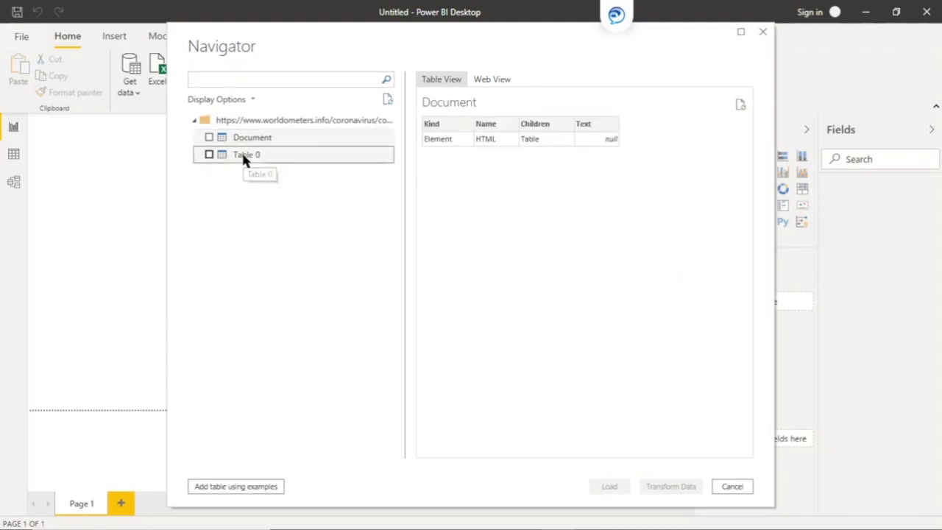
pyautogui.click(242, 156)
pyautogui.scroll(-1, 514, 229)
pyautogui.scroll(-9, 515, 229)
pyautogui.scroll(10, 515, 229)
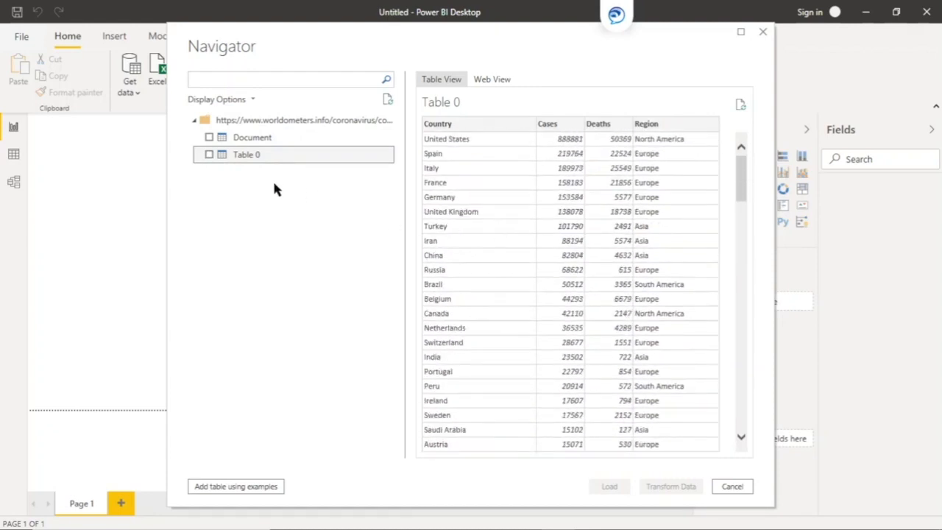
pyautogui.click(209, 155)
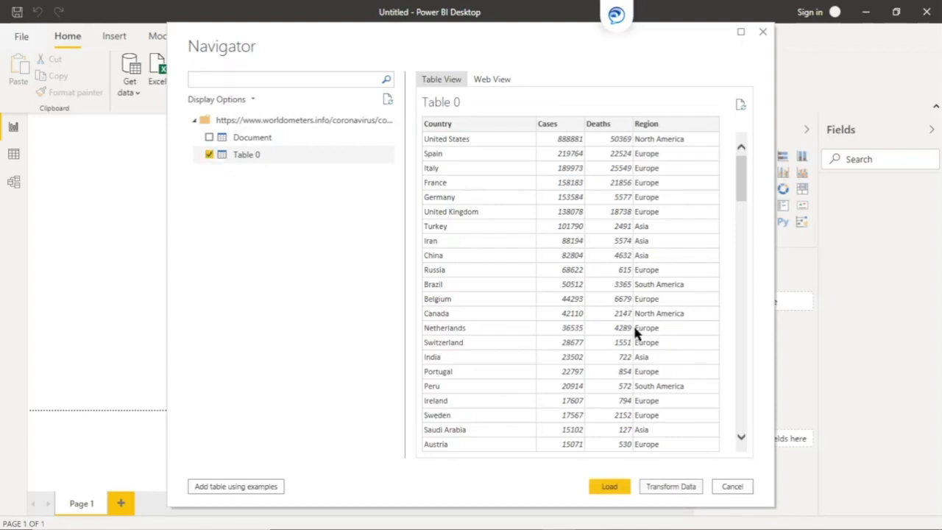
pyautogui.click(683, 488)
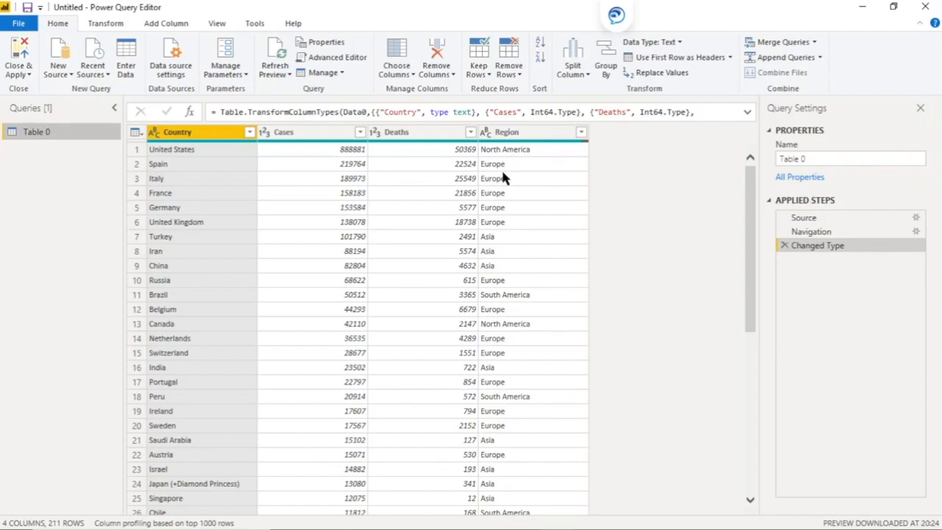
# Rename the Table 0 query as Corona_Cases_Live, then close the query editor and apply the changes
pyautogui.click(823, 158)
pyautogui.hotkey('ctrl', 'a')
pyautogui.press('BackSpace')
pyautogui.write('Corona_Cases_Live')
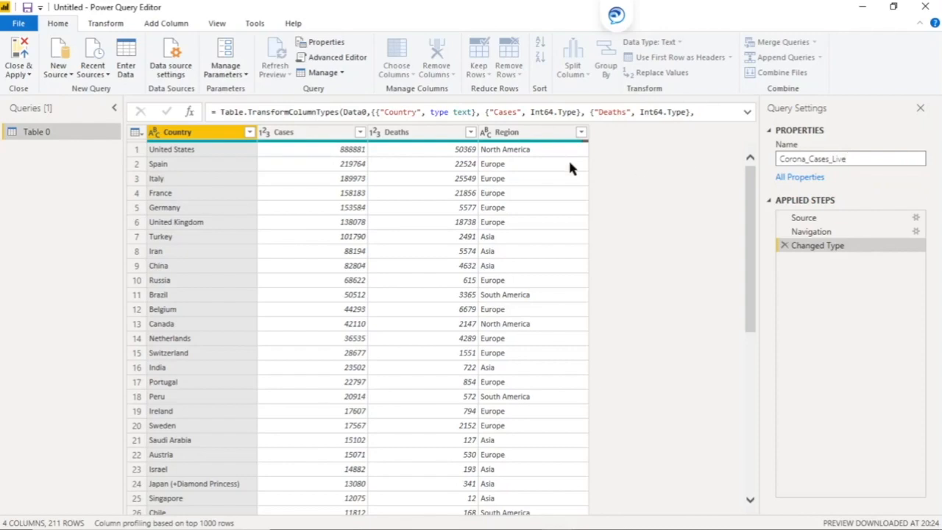
pyautogui.click(92, 178)
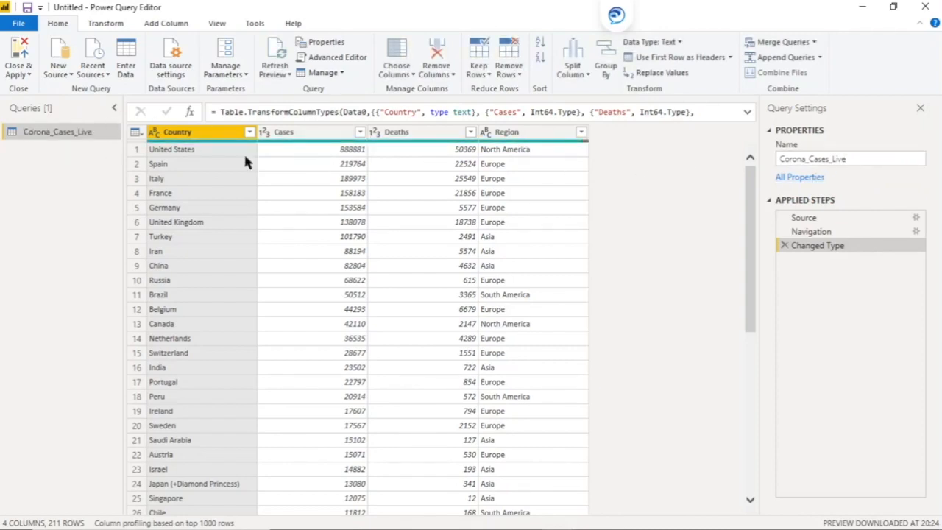
pyautogui.click(22, 74)
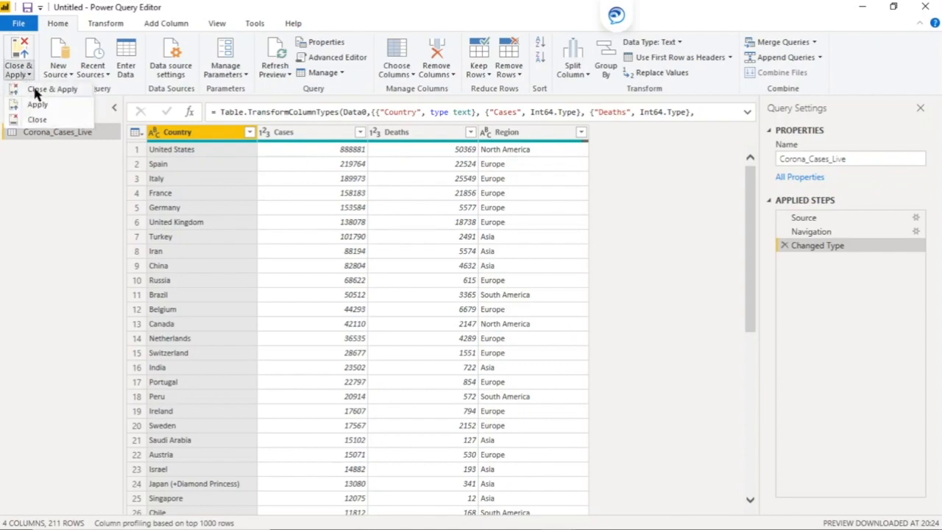
pyautogui.click(35, 89)
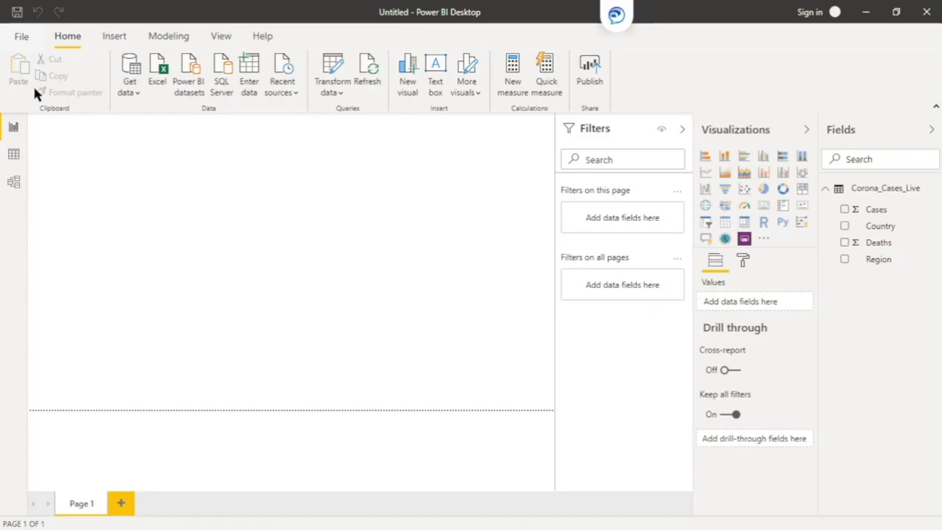
# Add a card visual showing the Cases field and resize it to a wide, short box
pyautogui.click(765, 207)
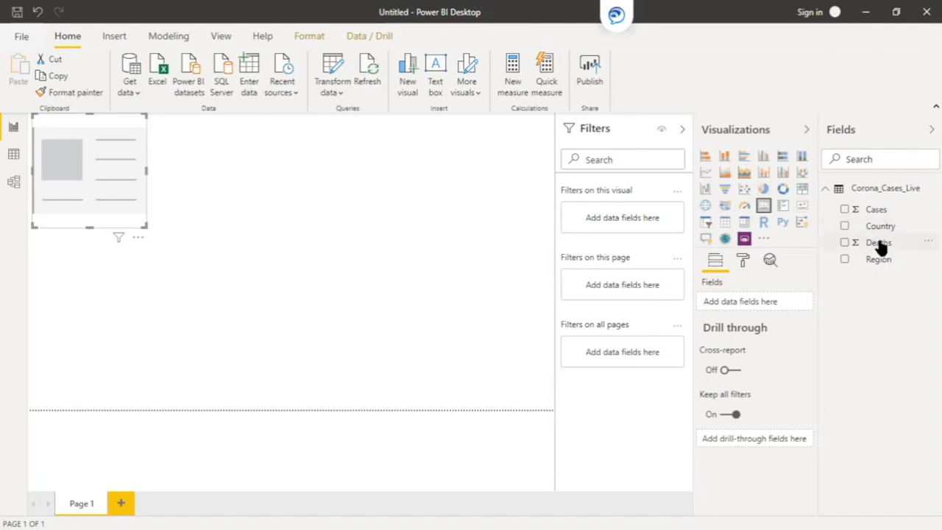
pyautogui.moveTo(877, 211); pyautogui.dragTo(779, 311)
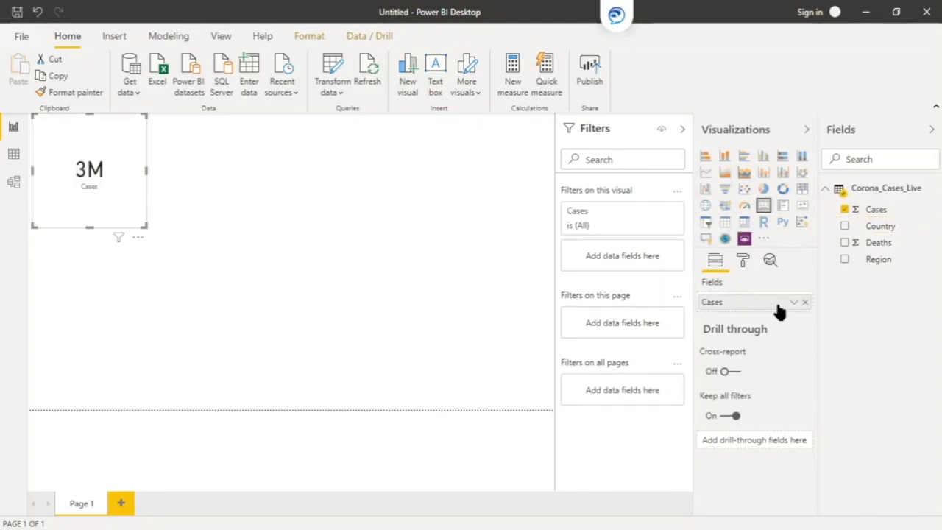
pyautogui.moveTo(89, 228); pyautogui.dragTo(93, 182)
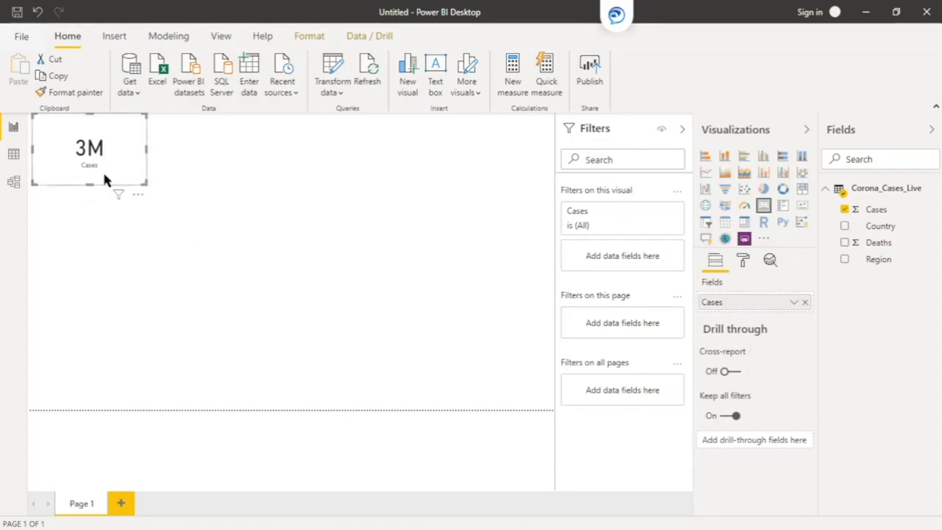
pyautogui.moveTo(89, 182); pyautogui.dragTo(88, 171)
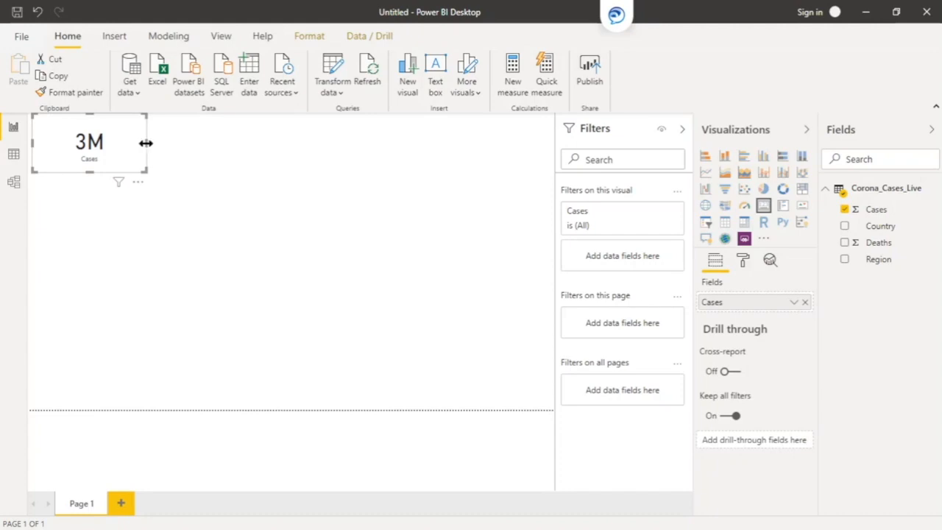
pyautogui.moveTo(148, 142); pyautogui.dragTo(177, 143)
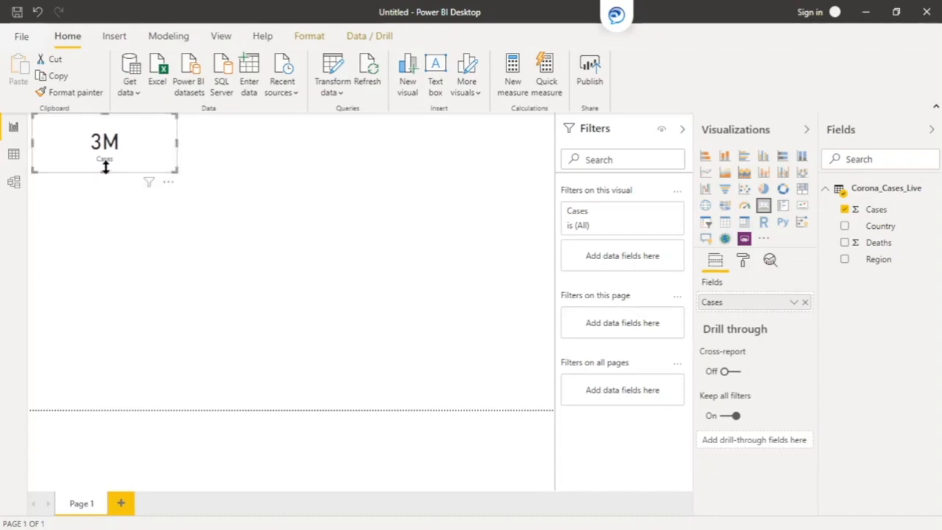
pyautogui.moveTo(106, 170); pyautogui.dragTo(104, 159)
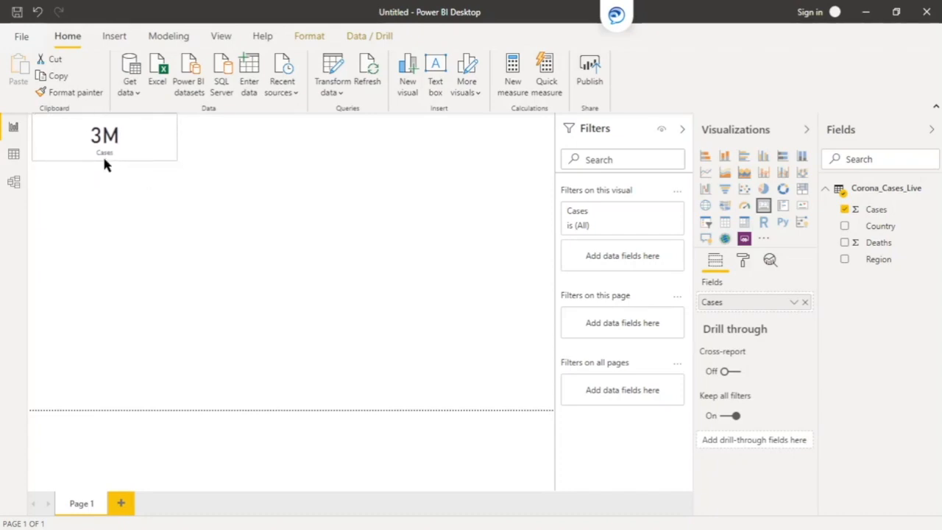
# Set the Cases card's data label display units to None
pyautogui.click(742, 261)
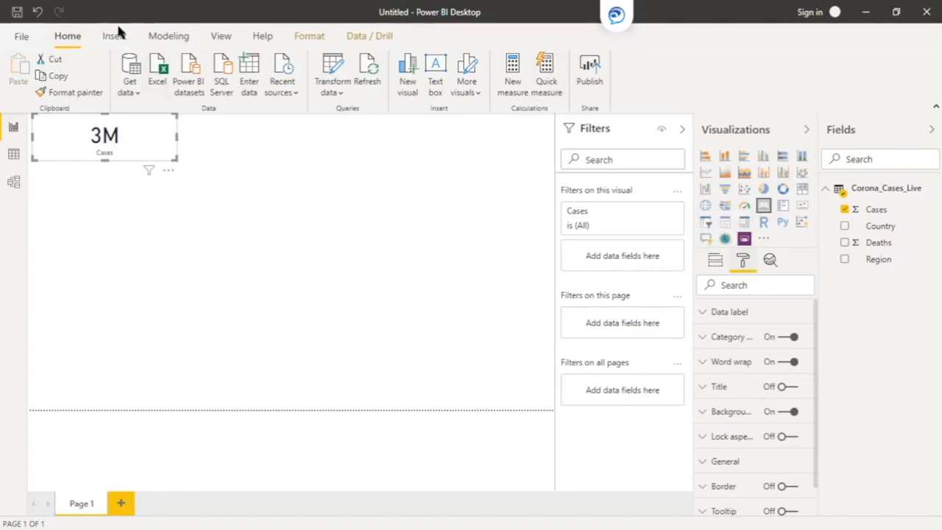
pyautogui.click(716, 263)
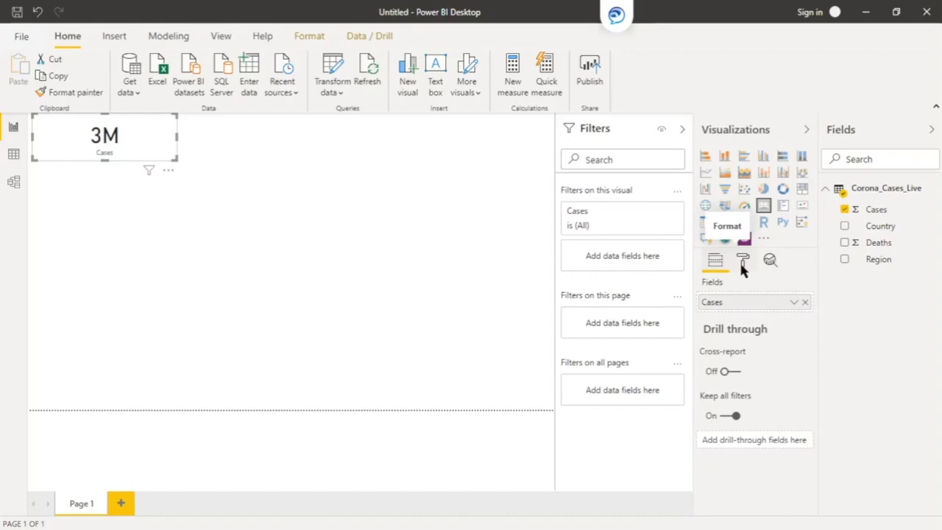
pyautogui.click(742, 263)
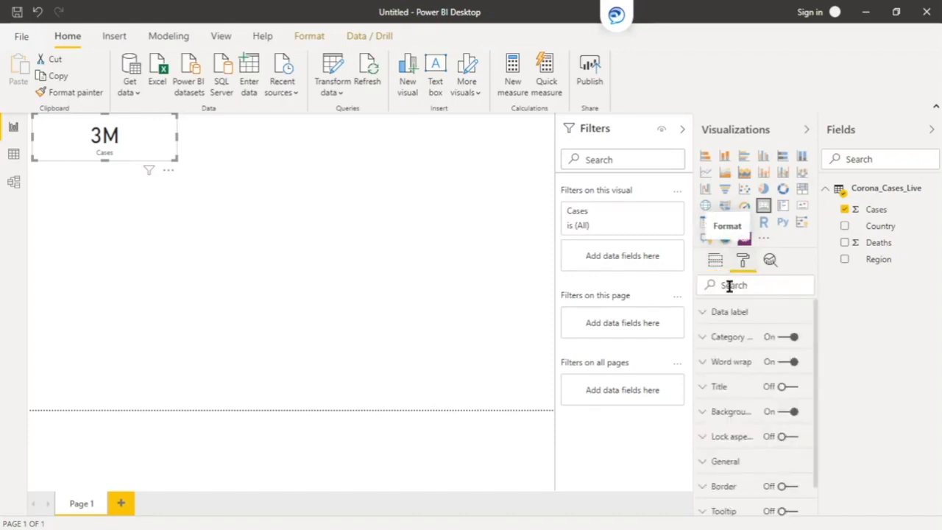
pyautogui.click(709, 314)
pyautogui.scroll(-1, 752, 328)
pyautogui.scroll(-3, 754, 336)
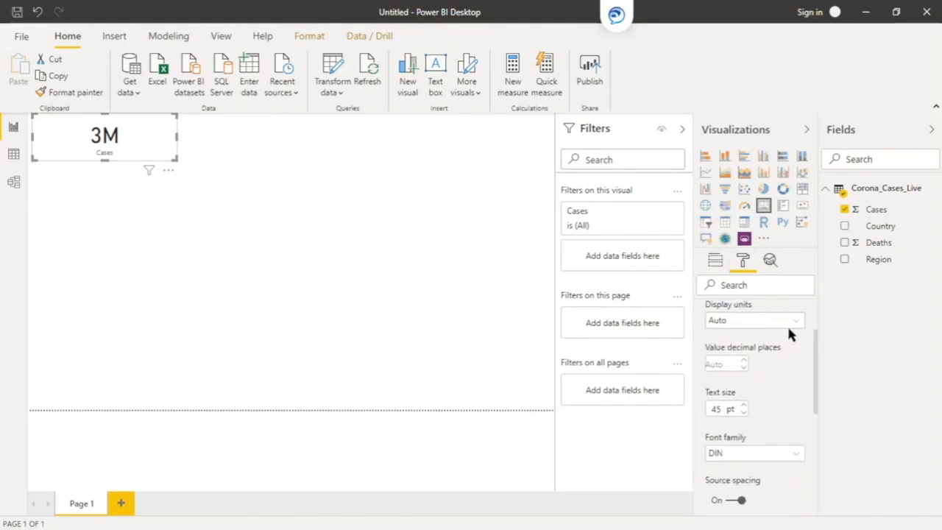
pyautogui.click(798, 324)
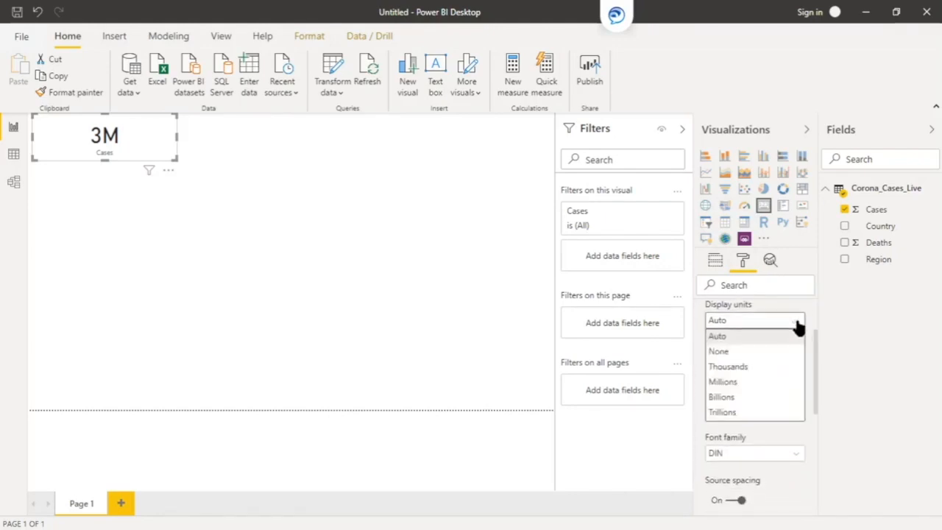
pyautogui.click(734, 352)
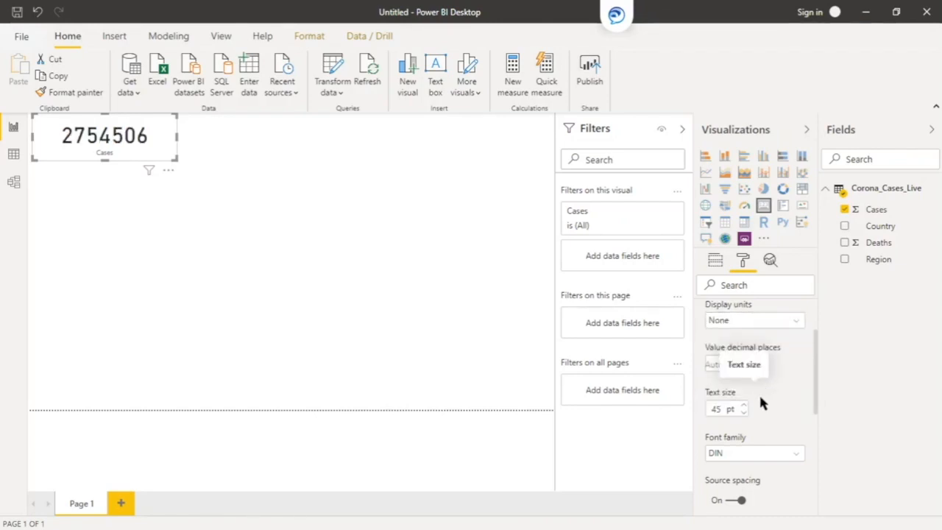
# Set the Cases card's data label font family to Arial Black
pyautogui.scroll(-1, 756, 417)
pyautogui.scroll(-2, 756, 417)
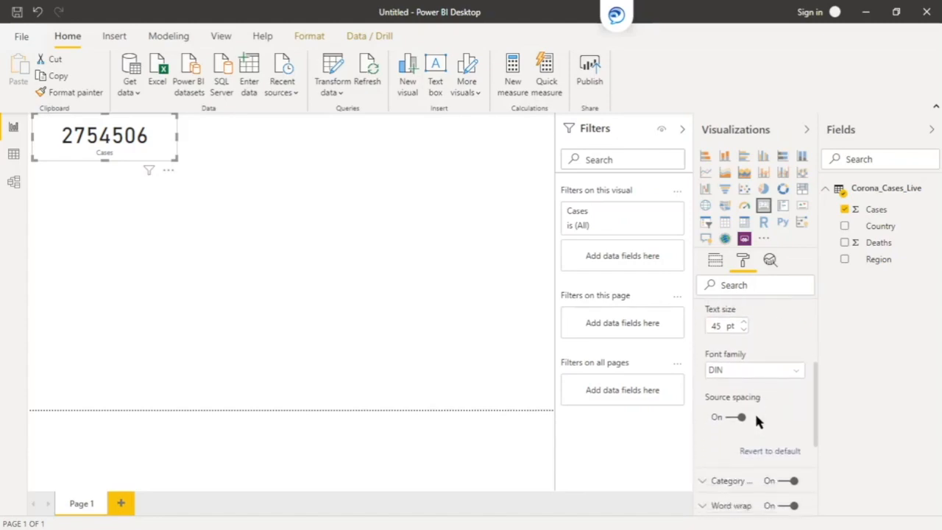
pyautogui.click(794, 357)
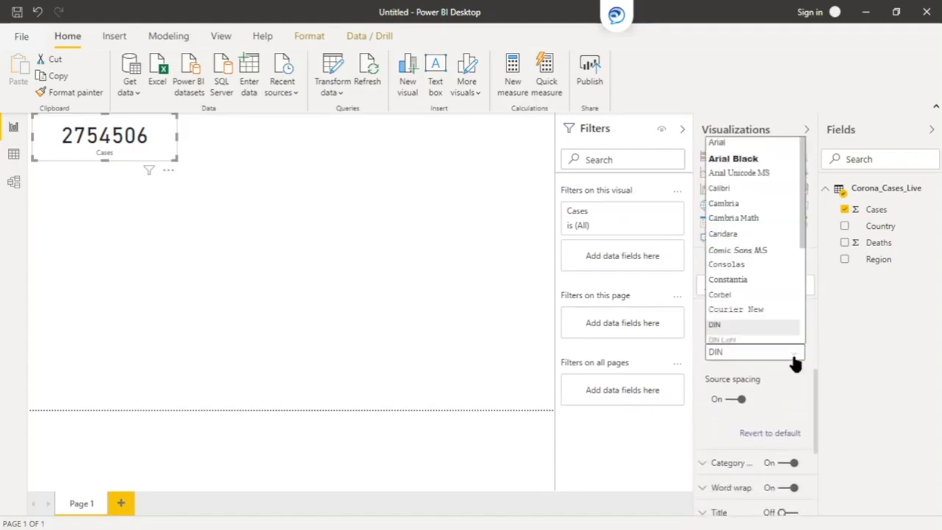
pyautogui.click(736, 159)
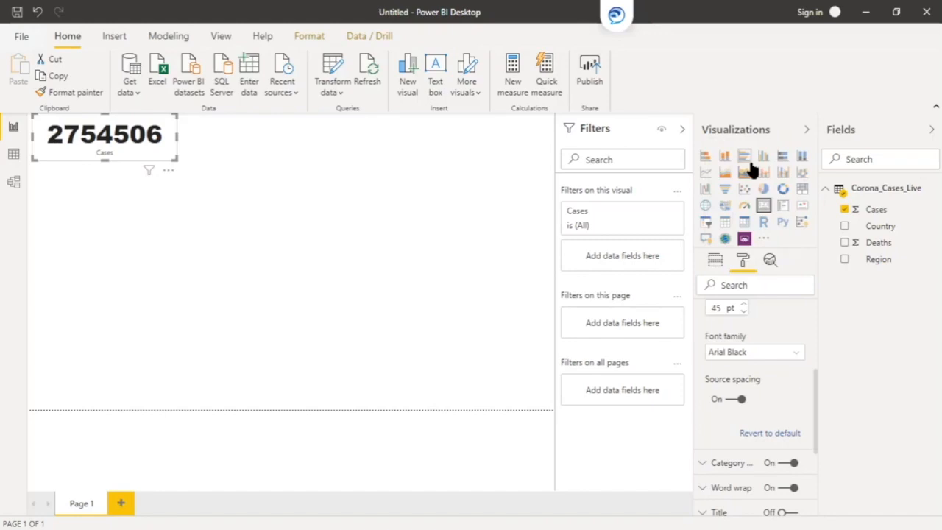
# Turn off the category label on the Cases card
pyautogui.scroll(-3, 782, 352)
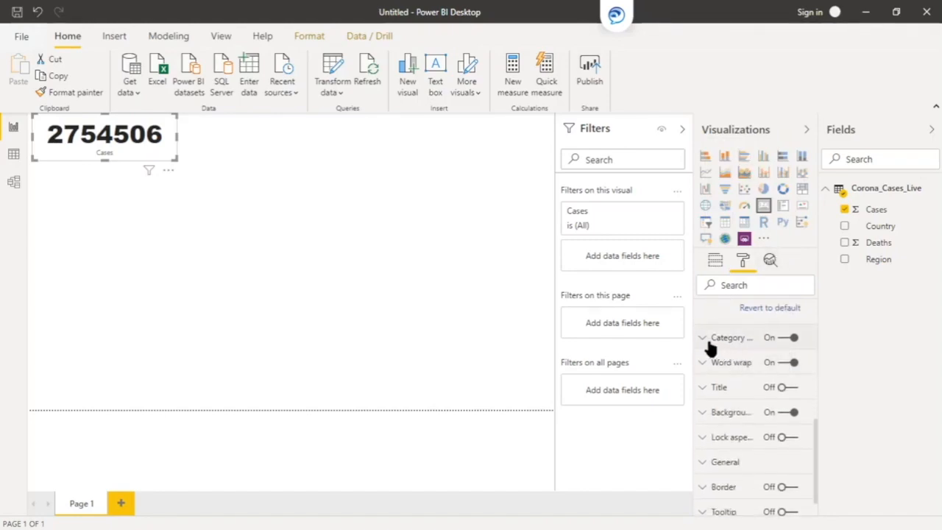
pyautogui.click(704, 376)
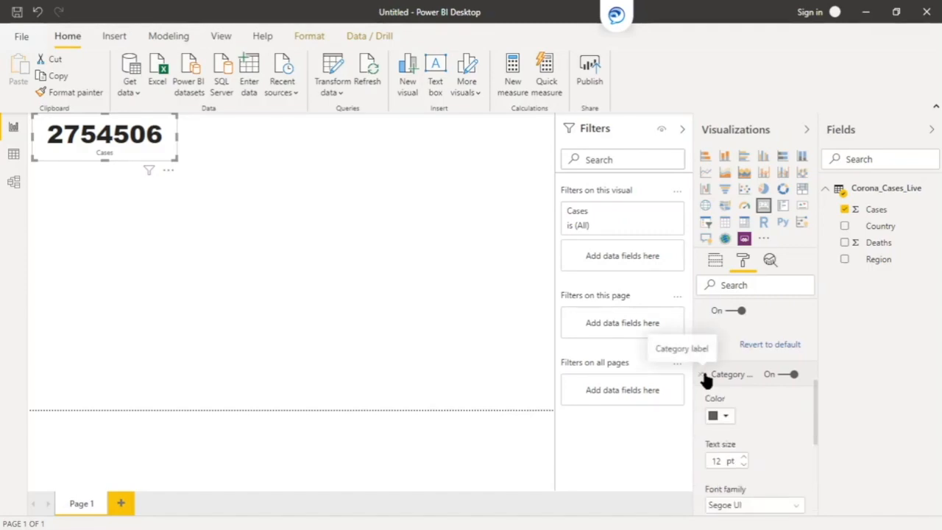
pyautogui.click(788, 376)
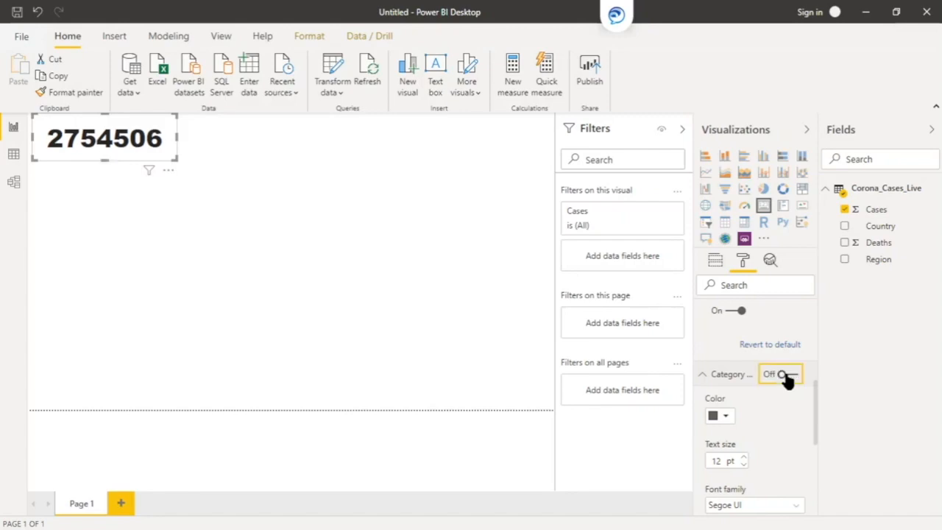
pyautogui.scroll(-1, 780, 385)
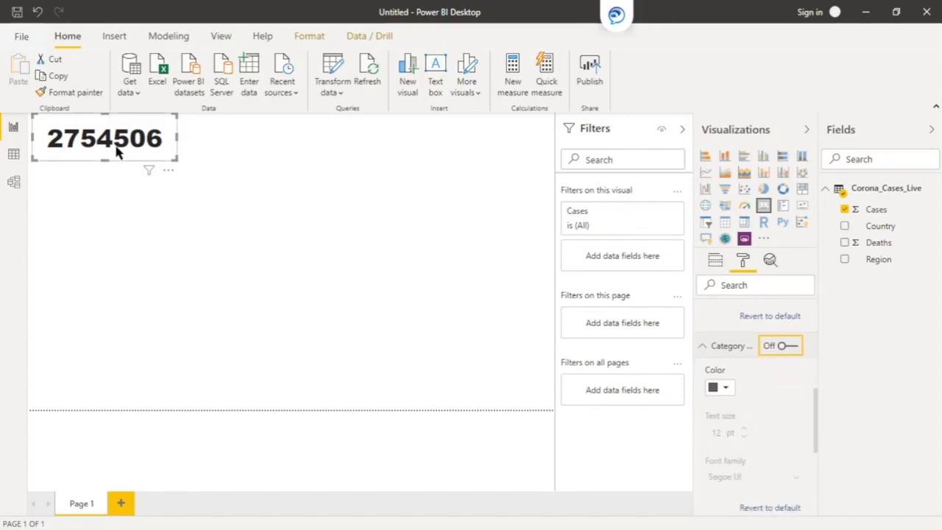
pyautogui.click(784, 346)
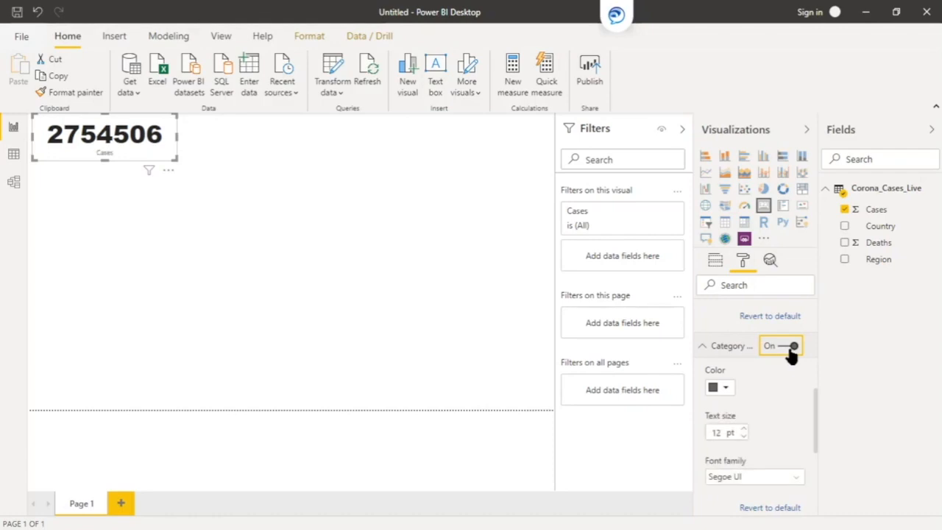
pyautogui.click(778, 347)
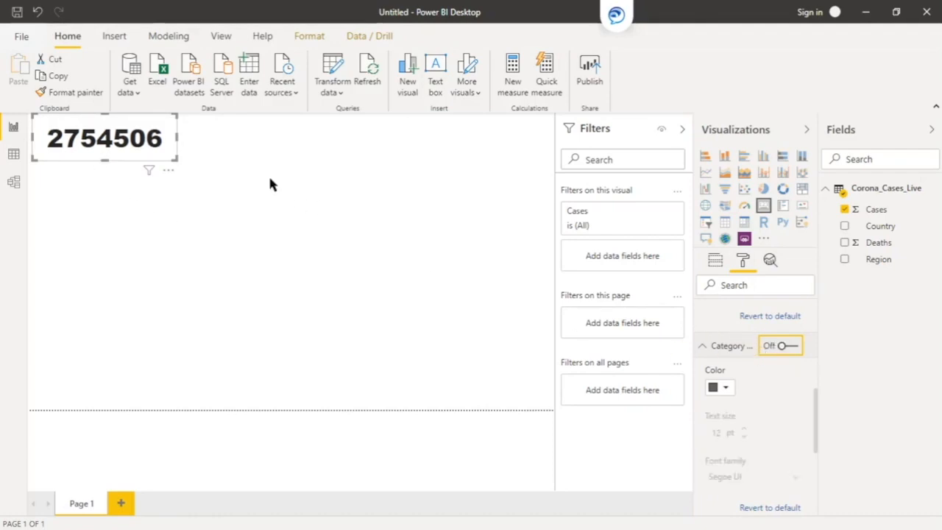
pyautogui.click(703, 346)
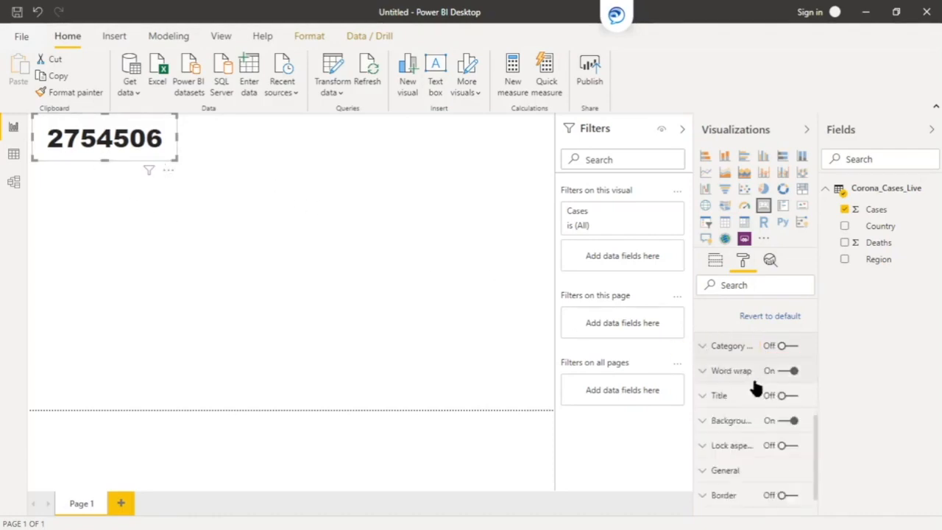
# Turn on the card's title and set its text to Total Cases
pyautogui.click(705, 387)
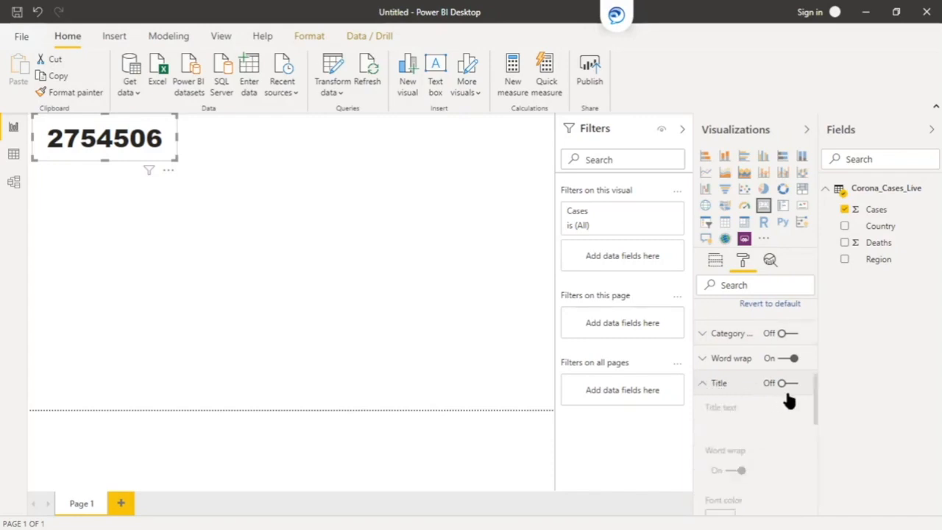
pyautogui.click(791, 387)
pyautogui.click(749, 418)
pyautogui.write('Total Cases')
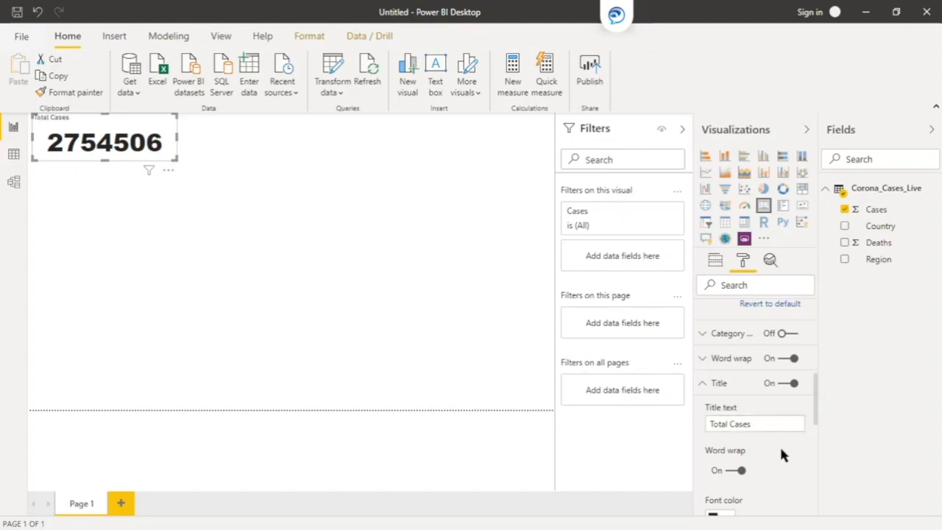
# Center the card's title and set its text size to 24 pt and font family to Arial Black
pyautogui.scroll(-5, 781, 451)
pyautogui.scroll(-3, 769, 422)
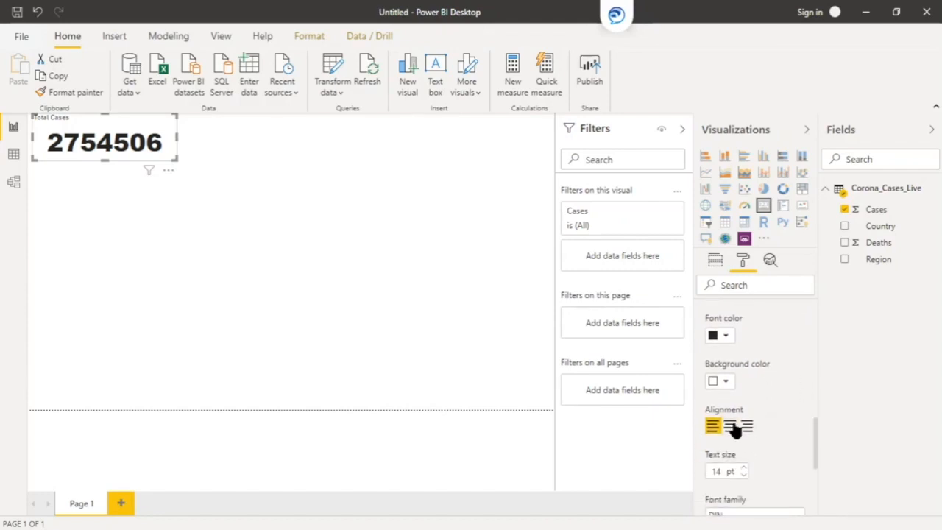
pyautogui.click(731, 426)
pyautogui.scroll(-2, 761, 419)
pyautogui.click(744, 431)
pyautogui.click(744, 430)
pyautogui.click(745, 430)
pyautogui.click(744, 430)
pyautogui.click(744, 431)
pyautogui.click(745, 430)
pyautogui.click(744, 431)
pyautogui.click(744, 430)
pyautogui.click(744, 430)
pyautogui.click(745, 431)
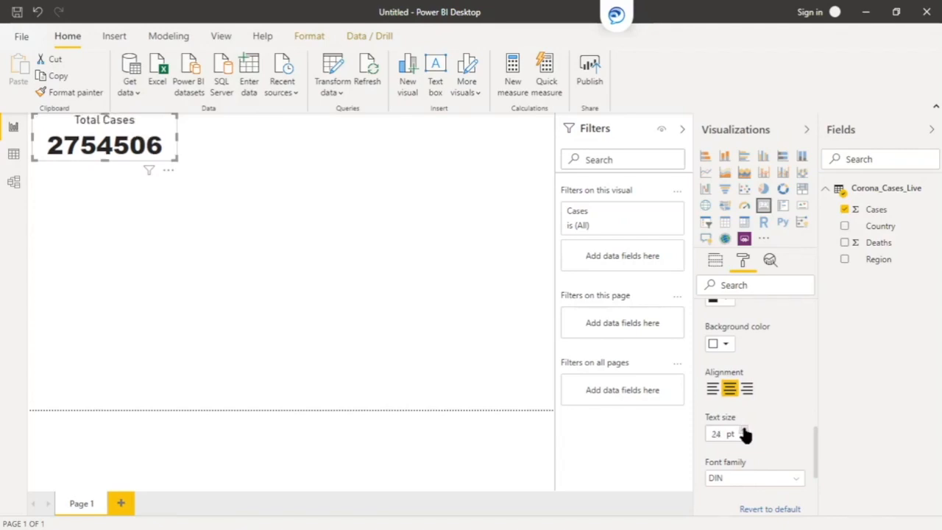
pyautogui.click(793, 479)
pyautogui.click(738, 287)
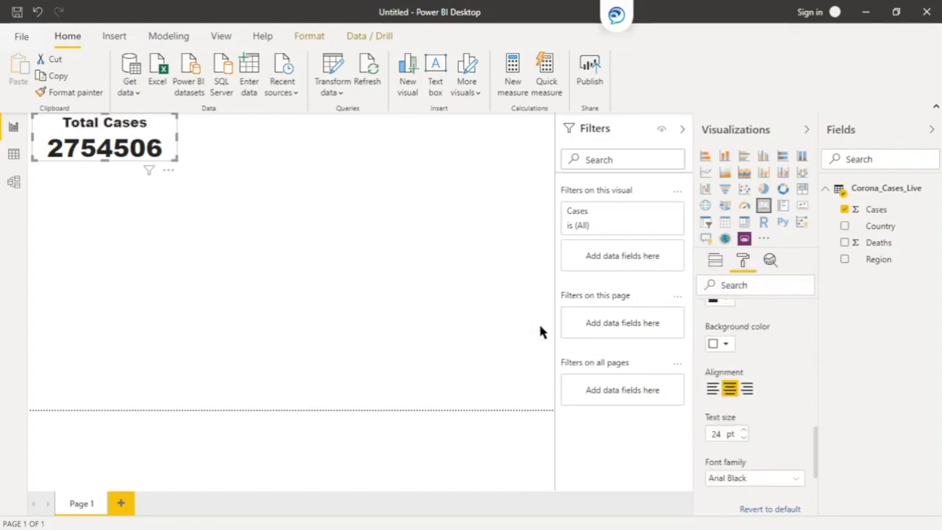
# Turn on the Total Cases card's border and nudge the card slightly inward from the page corner
pyautogui.scroll(-5, 784, 353)
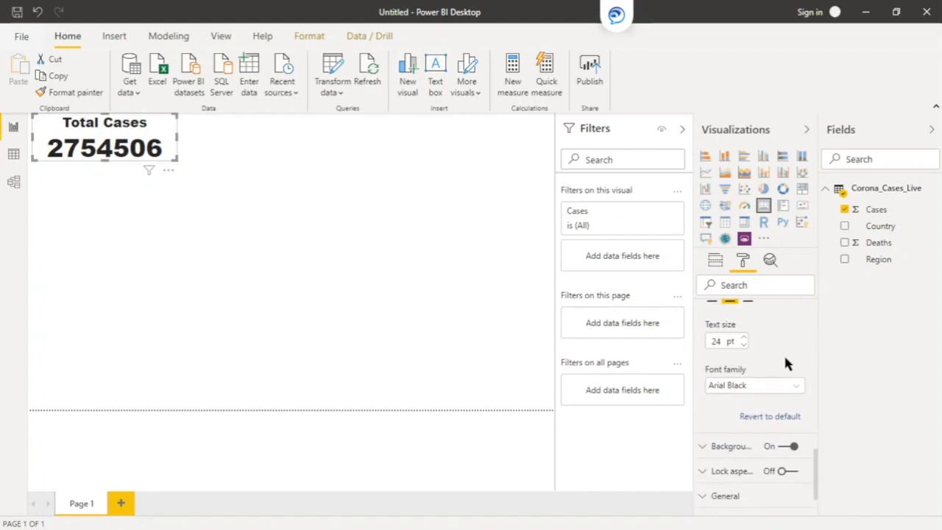
pyautogui.click(788, 455)
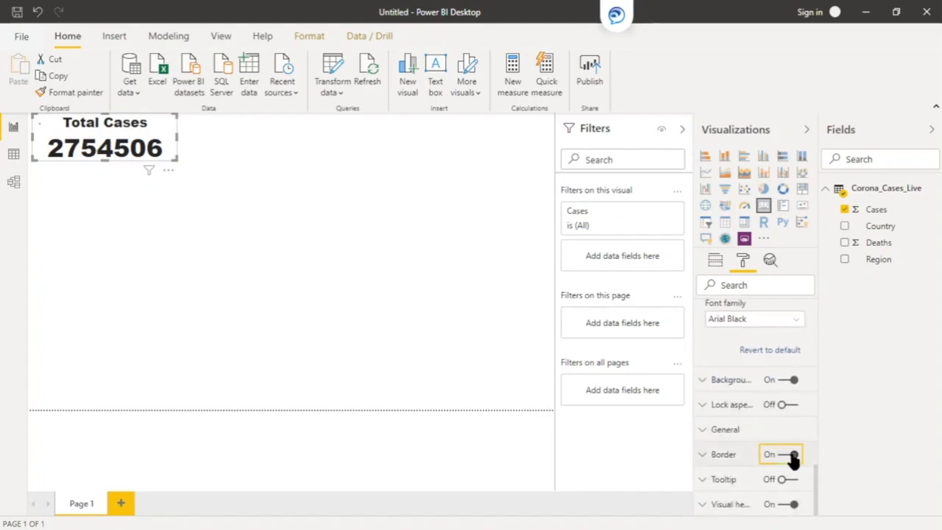
pyautogui.click(743, 456)
pyautogui.scroll(-2, 744, 462)
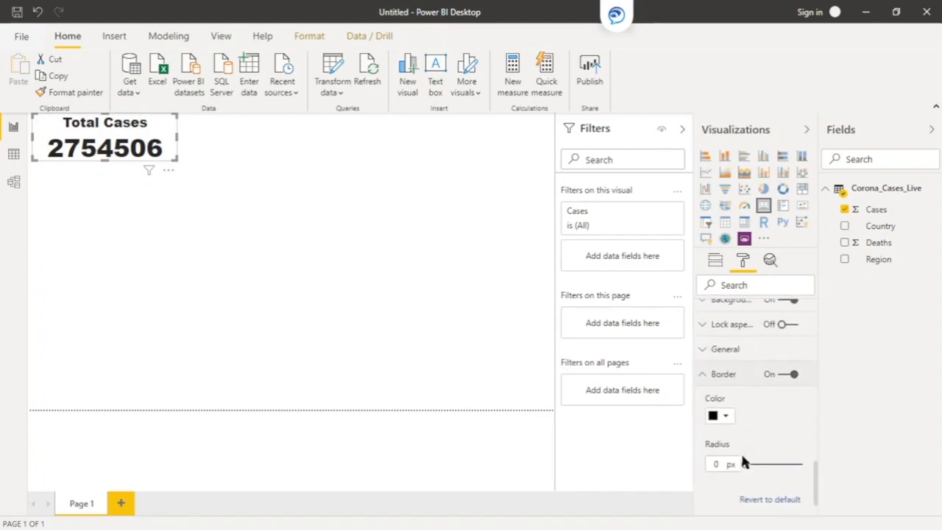
pyautogui.click(234, 219)
pyautogui.click(153, 138)
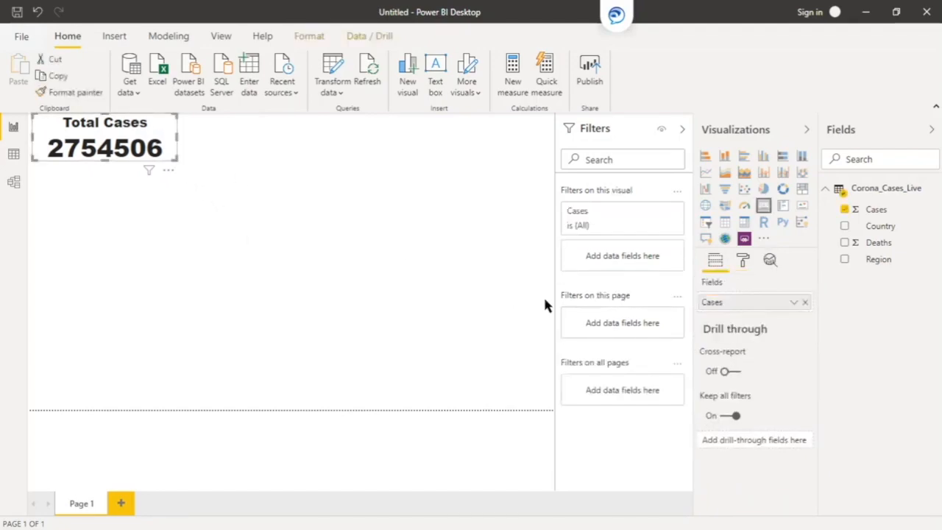
pyautogui.click(195, 148)
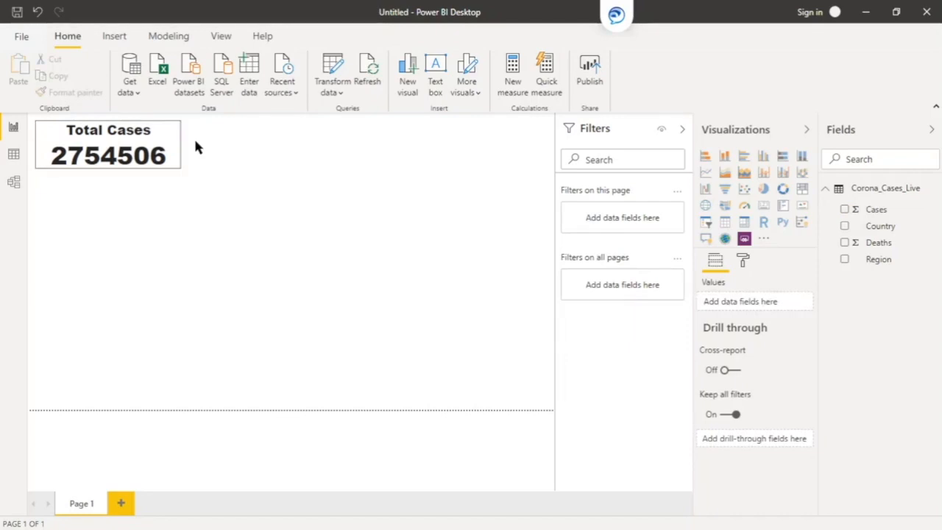
# Apply the thousands separator to the Cases column and make the Total Cases card slightly taller
pyautogui.moveTo(100, 166)
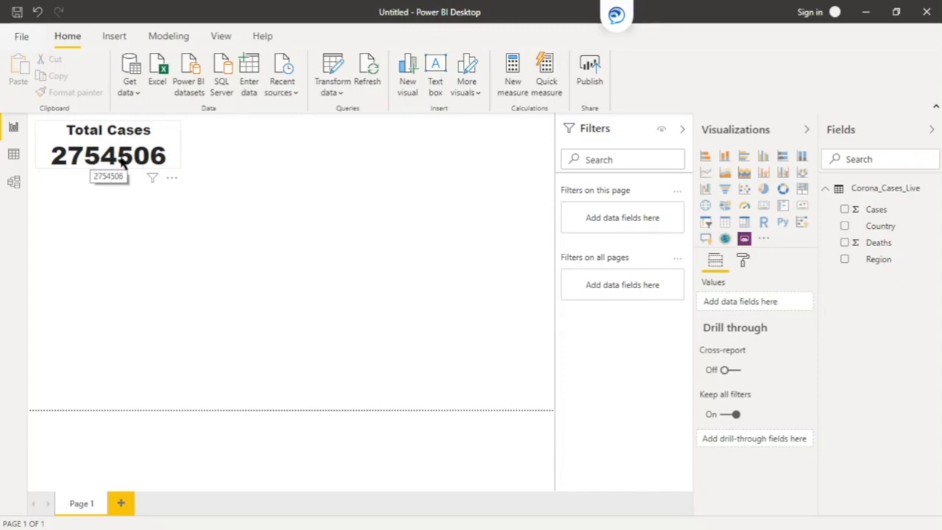
pyautogui.click(124, 163)
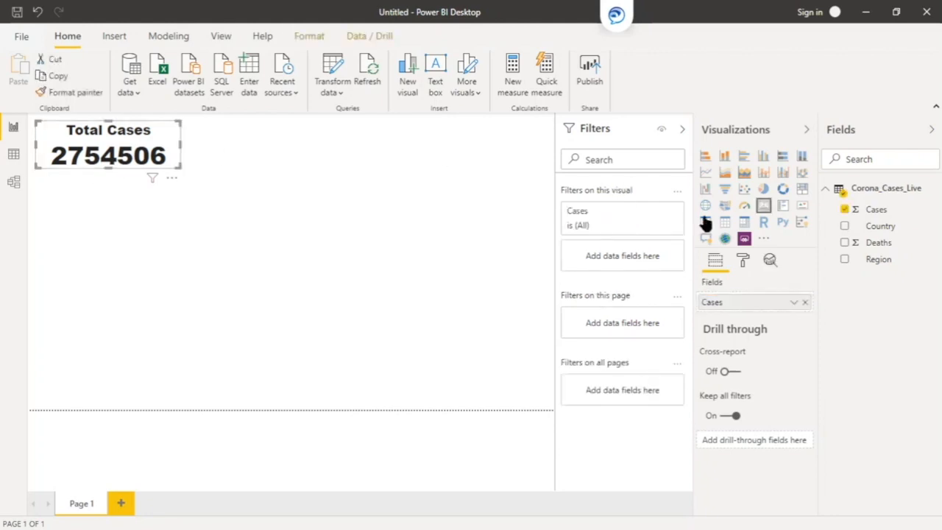
pyautogui.click(891, 210)
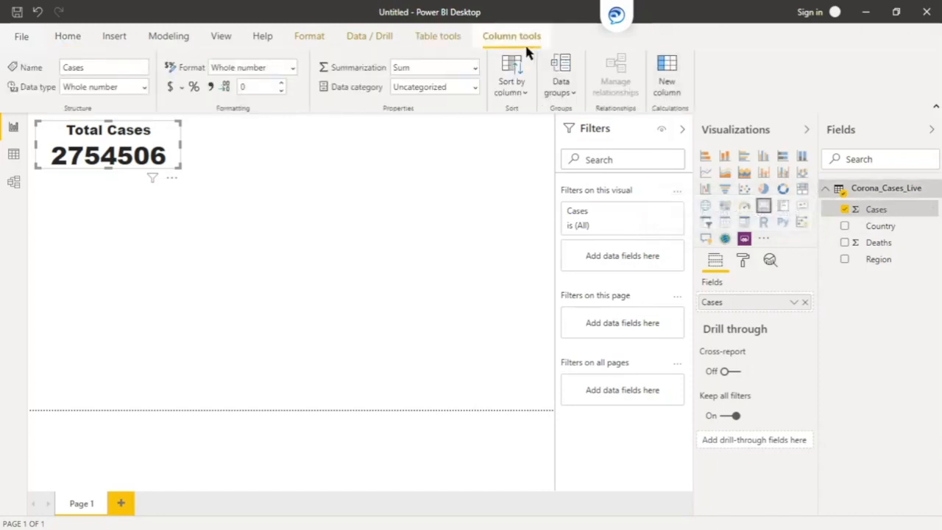
pyautogui.click(212, 88)
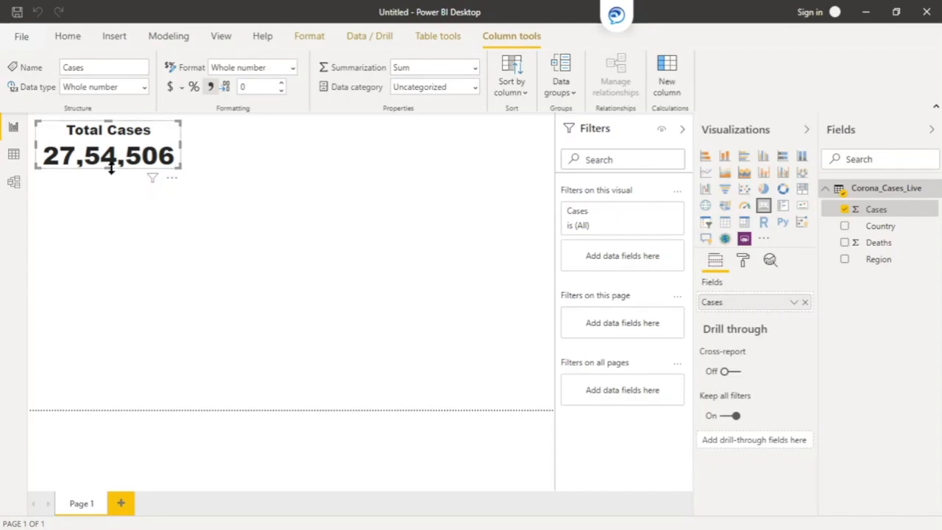
pyautogui.moveTo(114, 170); pyautogui.dragTo(113, 176)
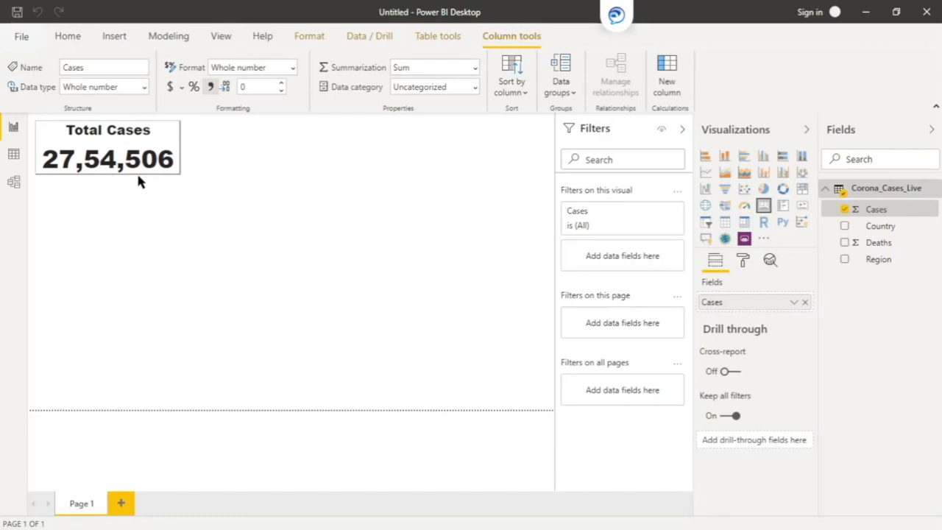
pyautogui.click(238, 185)
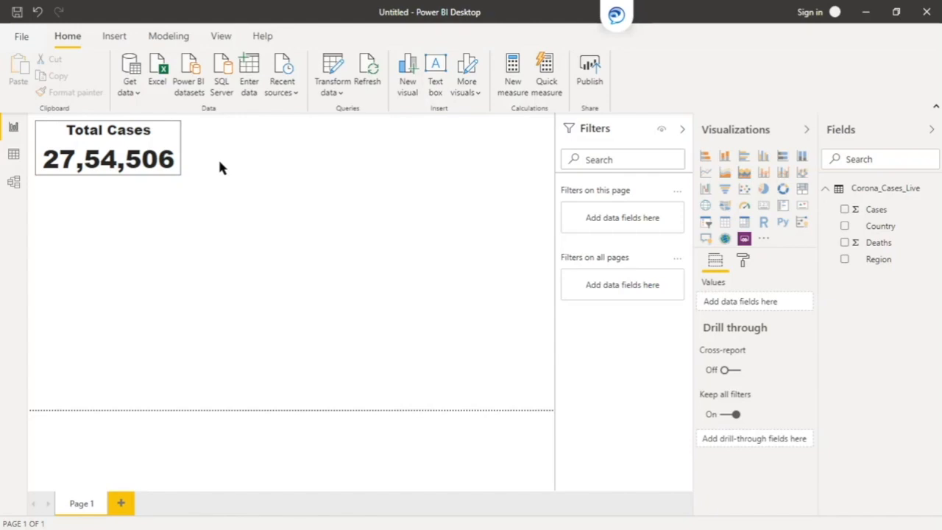
# Duplicate the Total Cases card and place the copy directly beside the original, edge to edge on its right
pyautogui.click(174, 140)
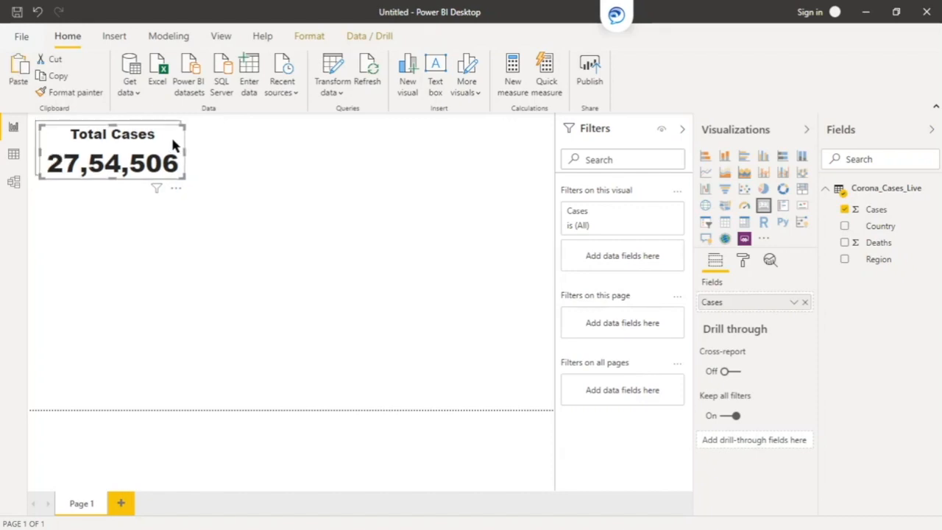
pyautogui.hotkey('ctrl', 'v')
pyautogui.moveTo(307, 142); pyautogui.dragTo(313, 139)
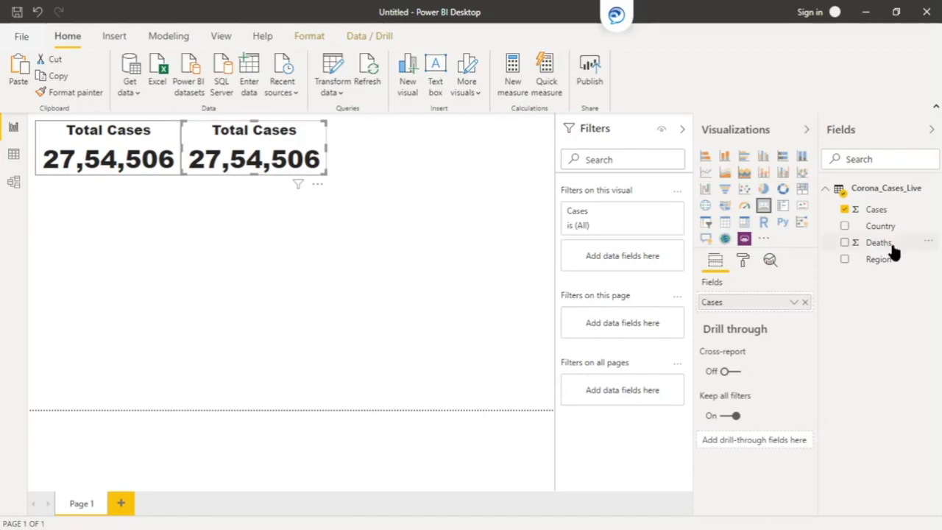
# Replace Cases with the Deaths field in the copied card and apply the thousands separator to the Deaths column
pyautogui.moveTo(883, 243); pyautogui.dragTo(805, 298)
pyautogui.click(805, 302)
pyautogui.moveTo(890, 248); pyautogui.dragTo(761, 306)
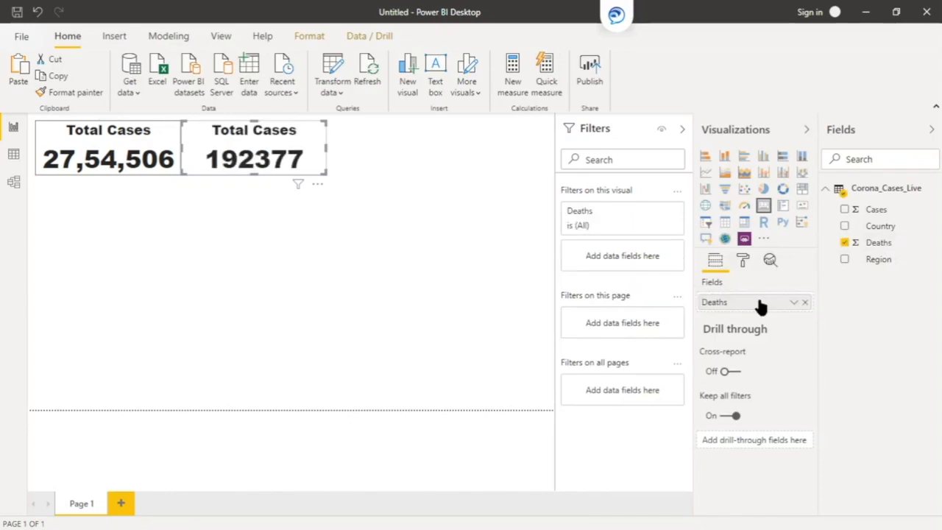
pyautogui.click(897, 248)
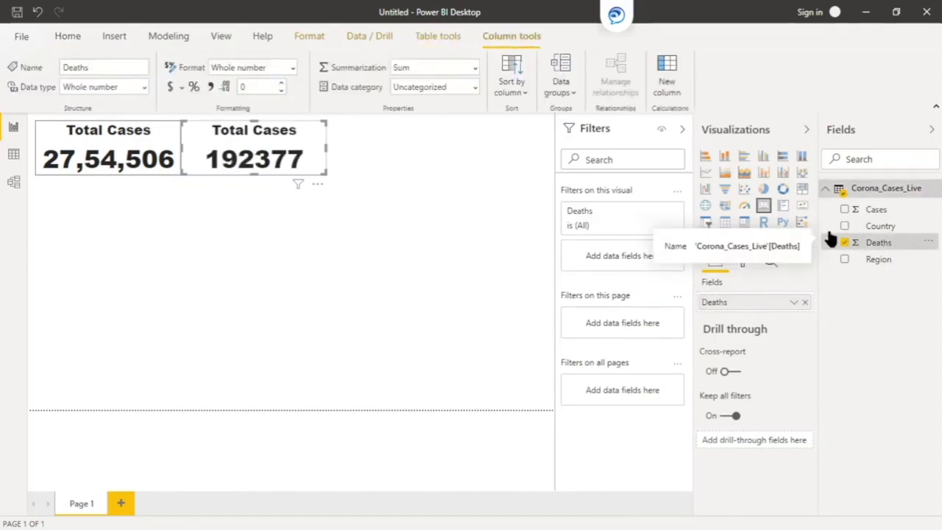
pyautogui.click(211, 87)
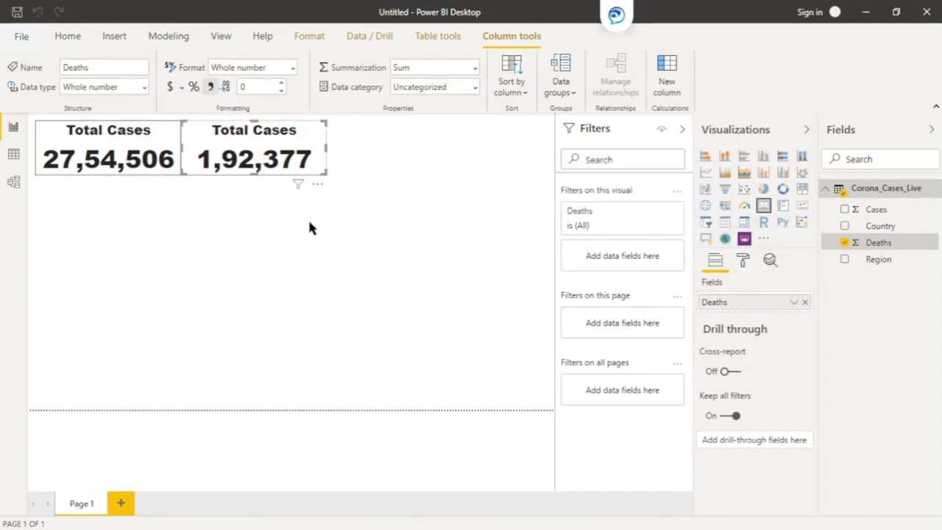
# Change the Deaths card's title text to Total Deaths
pyautogui.click(743, 262)
pyautogui.scroll(-1, 776, 346)
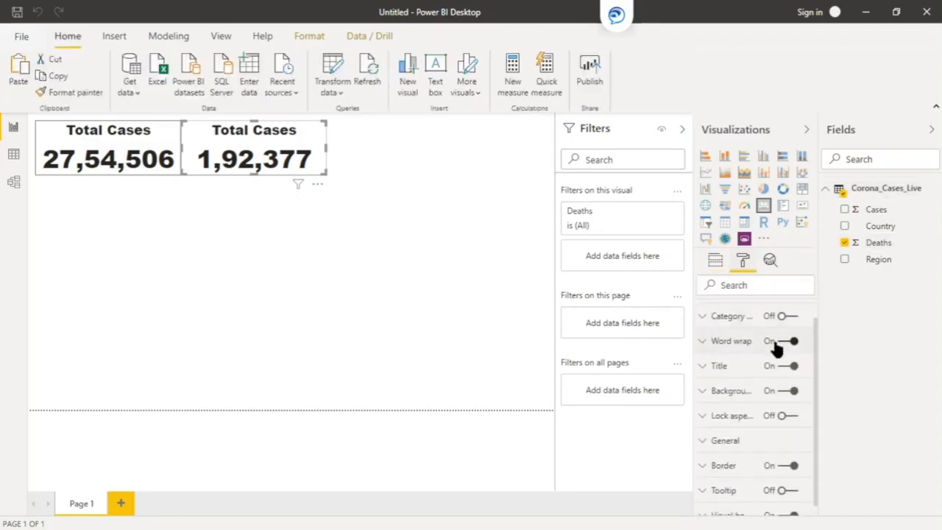
pyautogui.click(715, 366)
pyautogui.click(771, 407)
pyautogui.press('BackSpace')
pyautogui.press('BackSpace')
pyautogui.press('BackSpace')
pyautogui.press('BackSpace')
pyautogui.press('BackSpace')
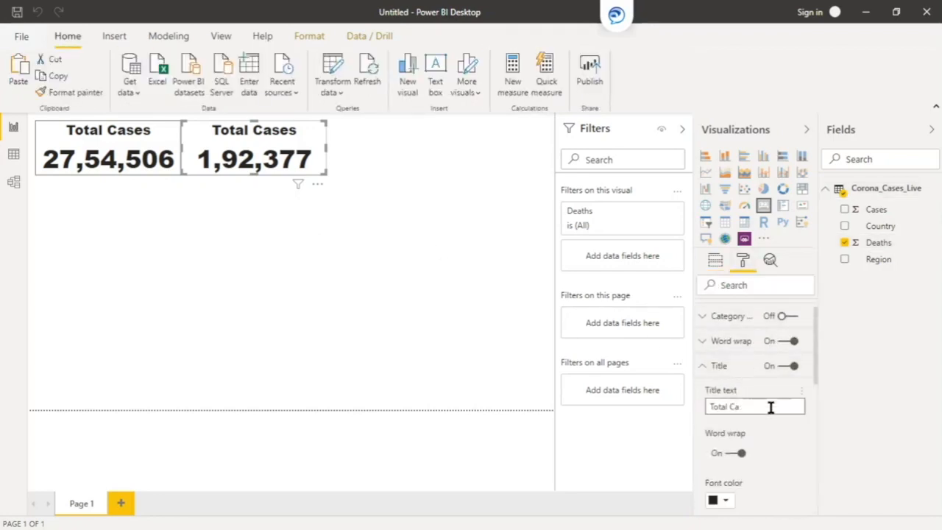
pyautogui.write('Deaths')
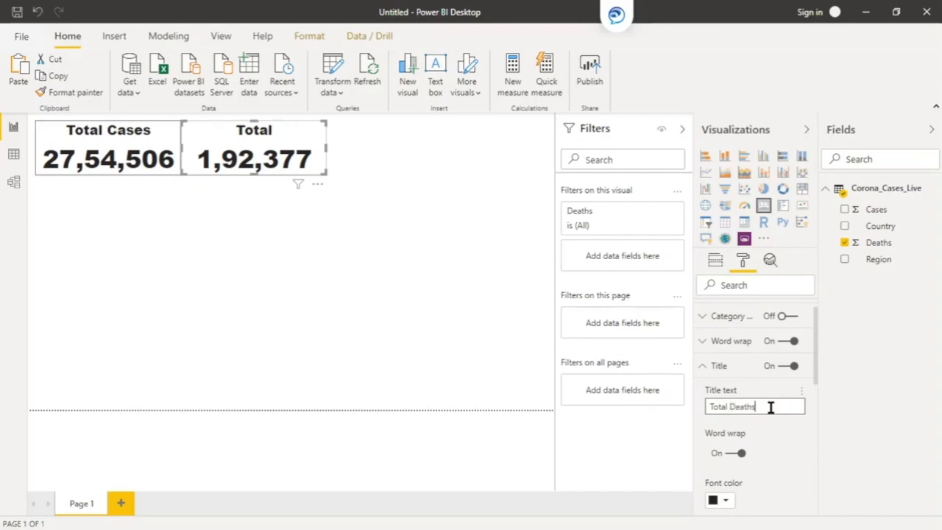
pyautogui.click(290, 263)
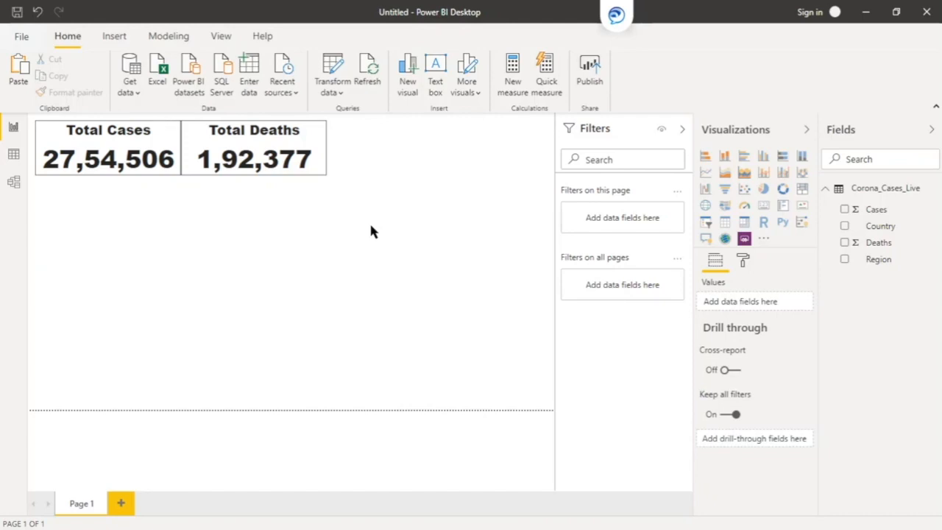
# Duplicate the Total Cases and Total Deaths cards together and place the copies below the originals, against the page's right edge
pyautogui.click(318, 146)
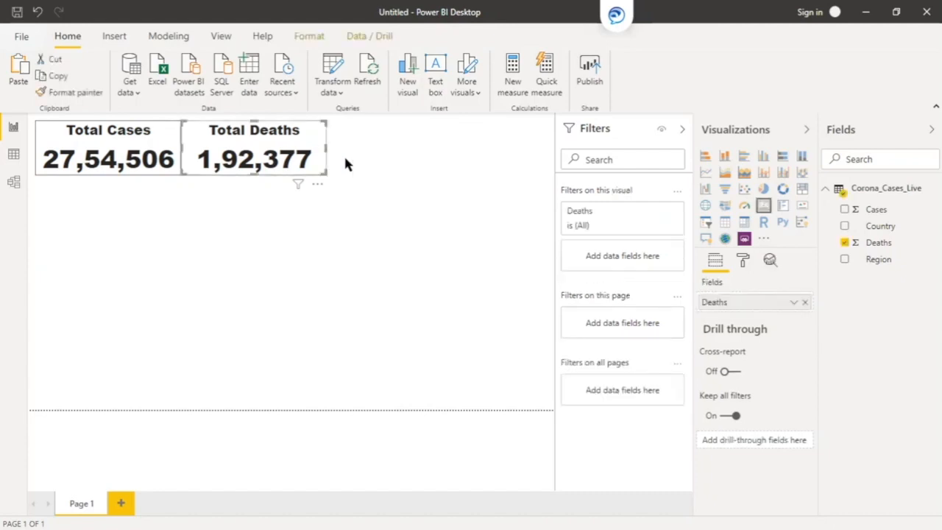
pyautogui.keyDown('ctrl'); pyautogui.click(171, 156); pyautogui.keyUp('ctrl')
pyautogui.hotkey('ctrl', 'v')
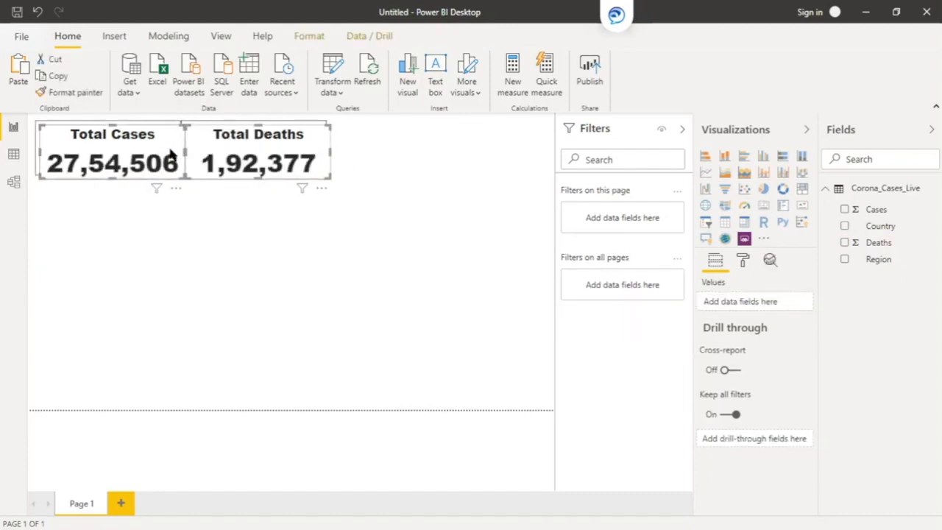
pyautogui.moveTo(158, 149); pyautogui.dragTo(402, 204)
pyautogui.click(403, 204)
pyautogui.click(200, 158)
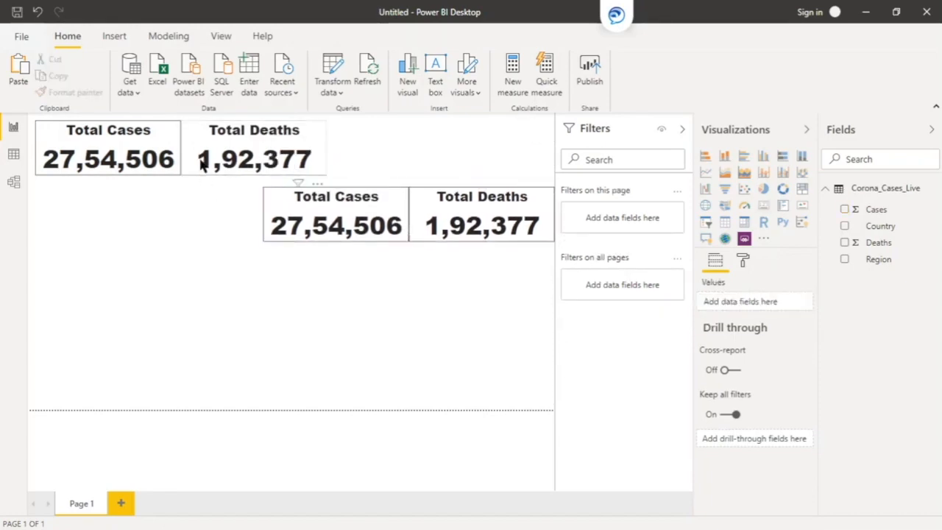
# Narrow the Total Deaths card and both copied cards, and place the copies side by side in the same row as the originals
pyautogui.moveTo(325, 148); pyautogui.dragTo(301, 149)
pyautogui.click(354, 201)
pyautogui.moveTo(409, 215); pyautogui.dragTo(385, 215)
pyautogui.moveTo(287, 191); pyautogui.dragTo(324, 127)
pyautogui.click(435, 200)
pyautogui.moveTo(410, 214); pyautogui.dragTo(444, 221)
pyautogui.moveTo(460, 195); pyautogui.dragTo(410, 130)
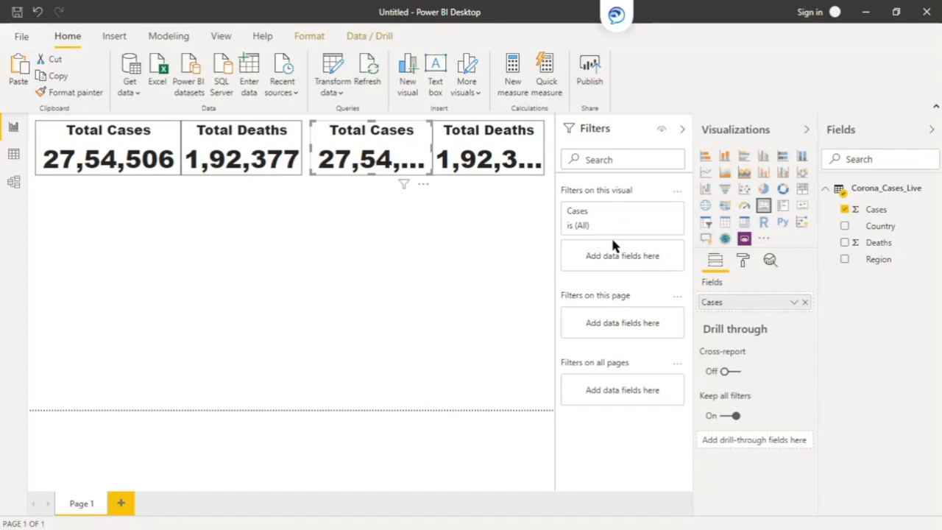
# Change the copied Total Cases card's title text to India Cases
pyautogui.click(742, 262)
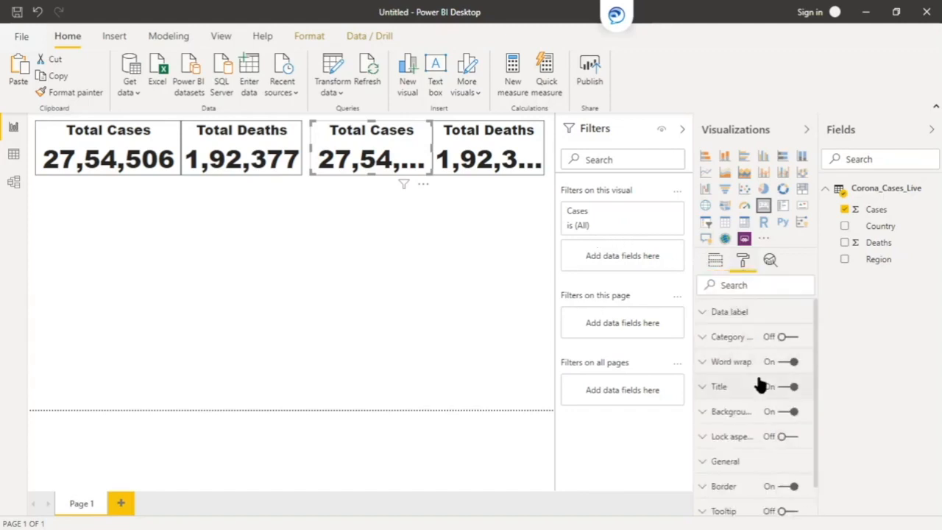
pyautogui.click(716, 388)
pyautogui.click(772, 426)
pyautogui.write('India Cases')
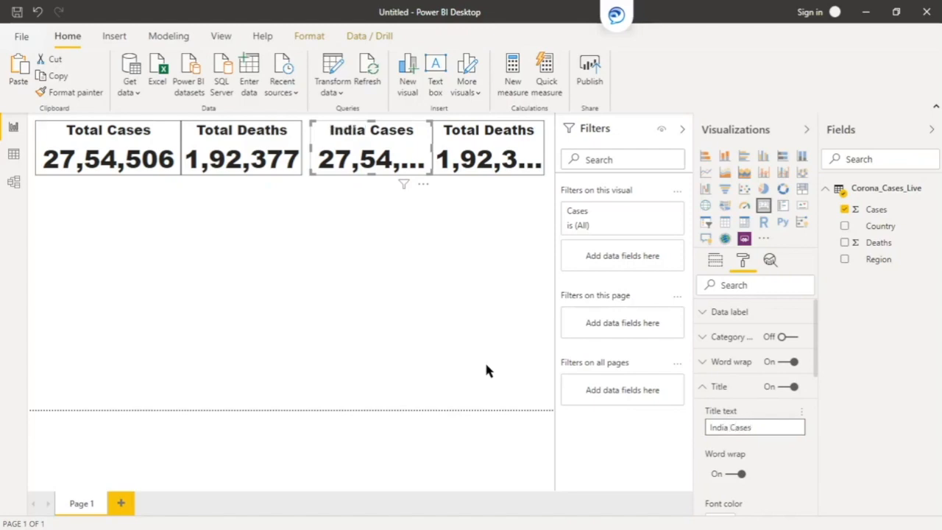
pyautogui.click(446, 328)
# Change the copied Total Deaths card's title text to India Deaths
pyautogui.click(499, 137)
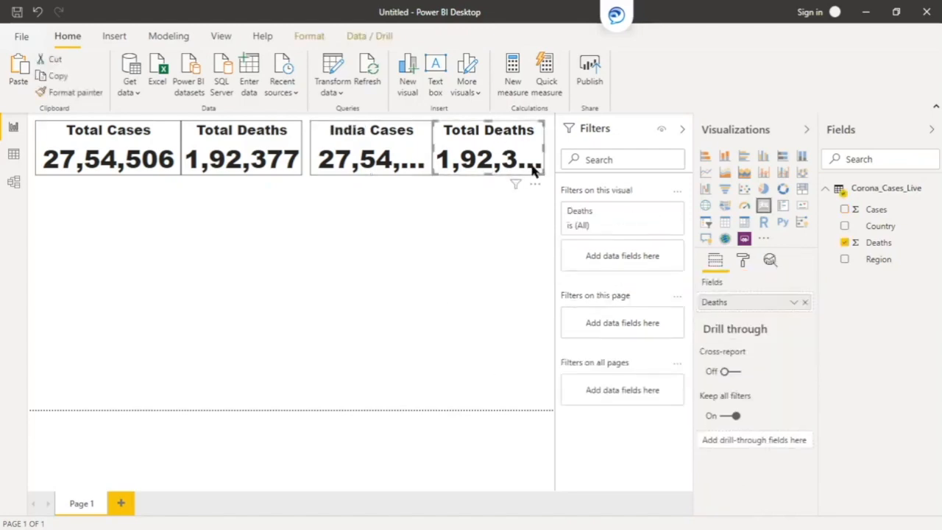
pyautogui.click(743, 260)
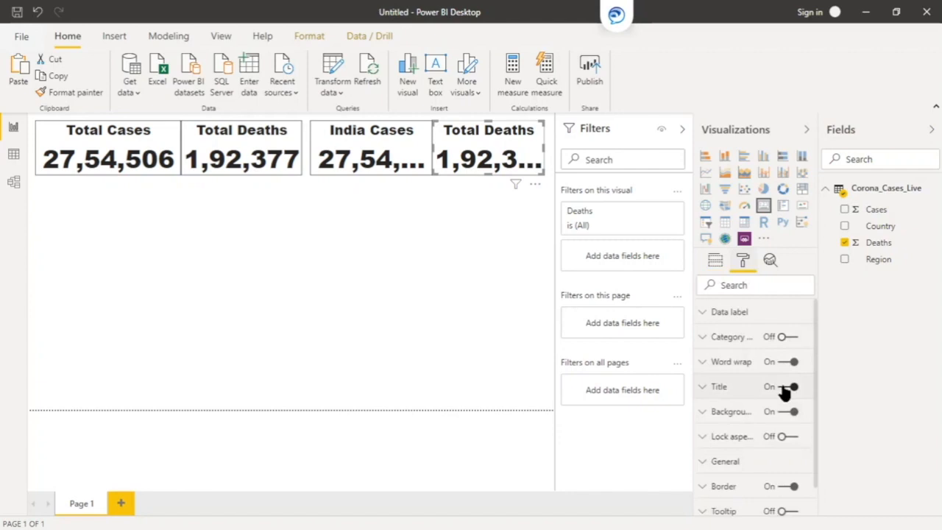
pyautogui.click(752, 390)
pyautogui.click(778, 427)
pyautogui.write('India Deaths')
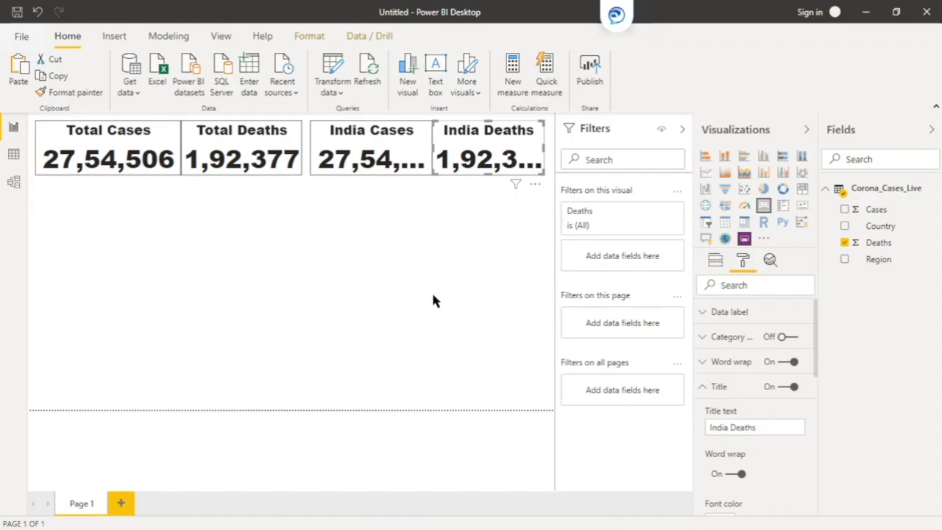
pyautogui.click(433, 297)
# Add Country as a visual-level filter on the India Cases card and restrict it to India
pyautogui.click(405, 146)
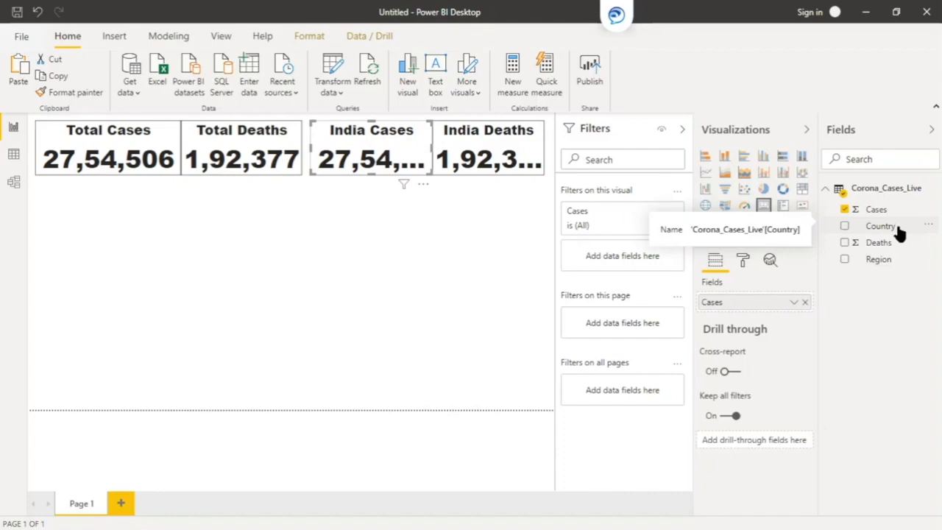
pyautogui.moveTo(899, 233); pyautogui.dragTo(663, 217)
pyautogui.click(601, 277)
pyautogui.write('India')
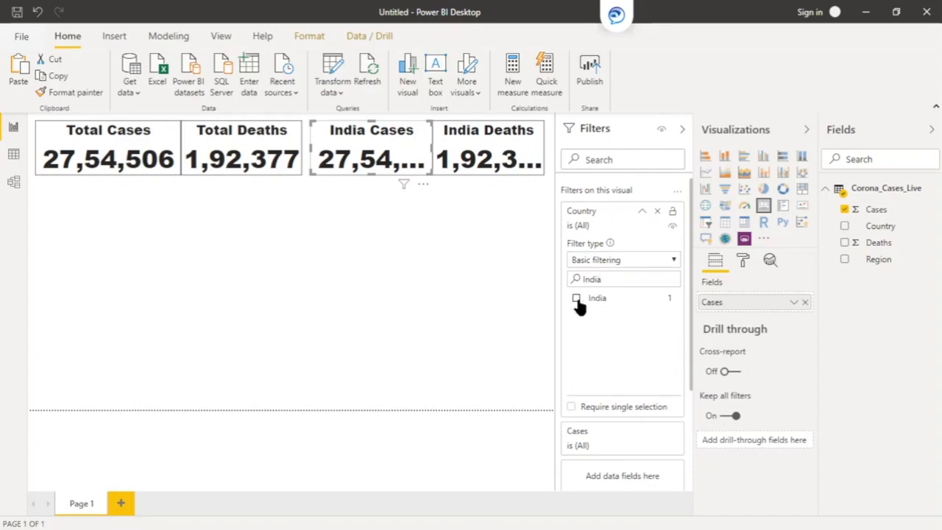
pyautogui.click(577, 299)
pyautogui.scroll(-3, 625, 353)
pyautogui.scroll(3, 625, 353)
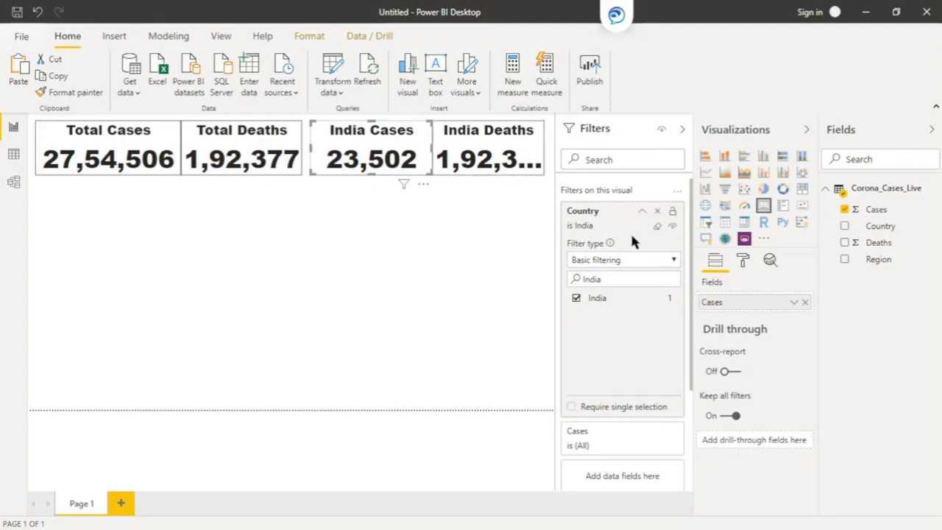
# Filter the India Deaths card by Country so that only India is included
pyautogui.click(489, 150)
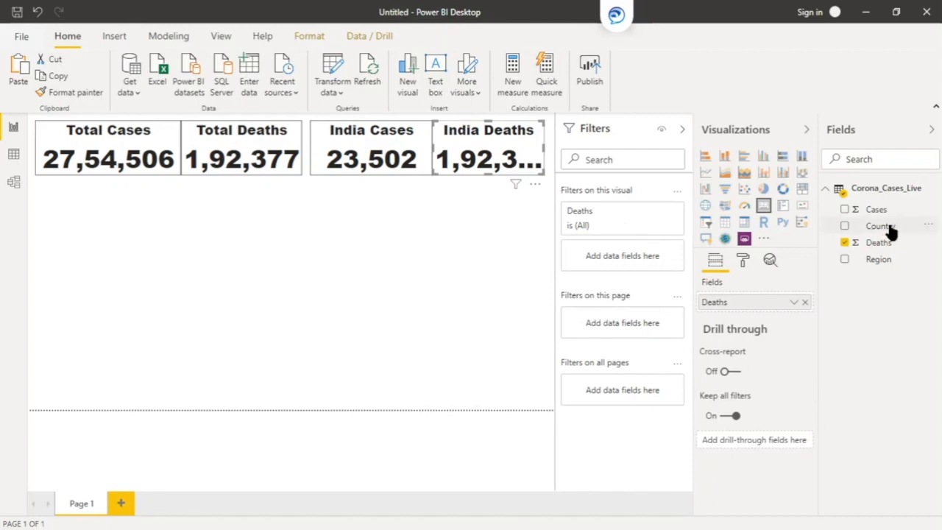
pyautogui.moveTo(889, 229); pyautogui.dragTo(665, 206)
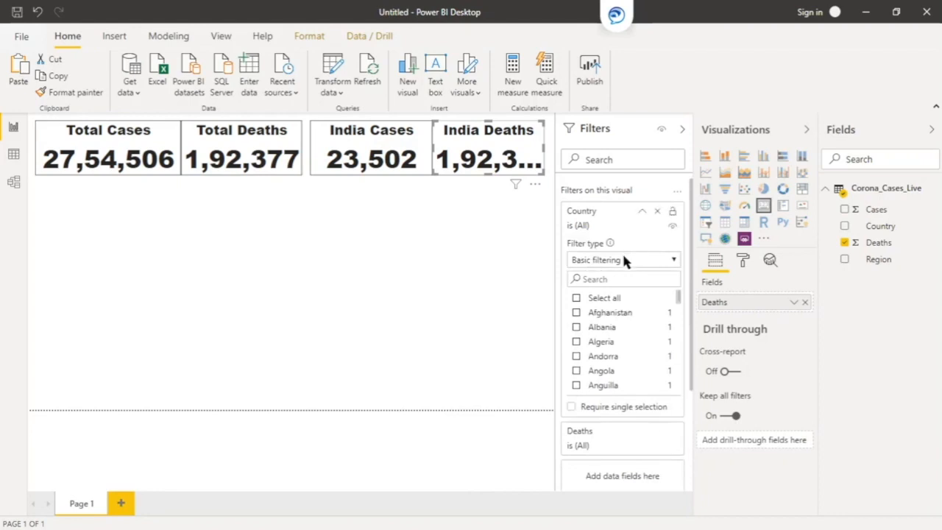
pyautogui.write('India')
pyautogui.click(576, 299)
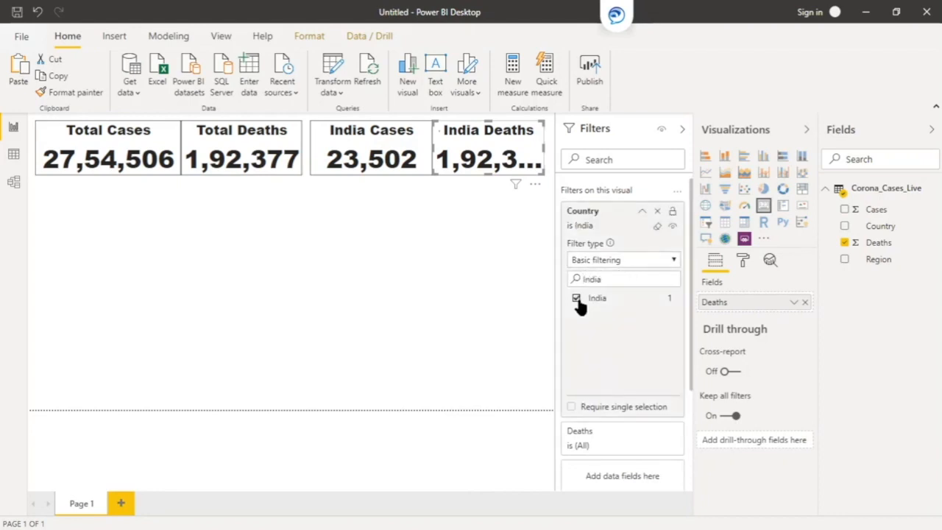
pyautogui.click(476, 235)
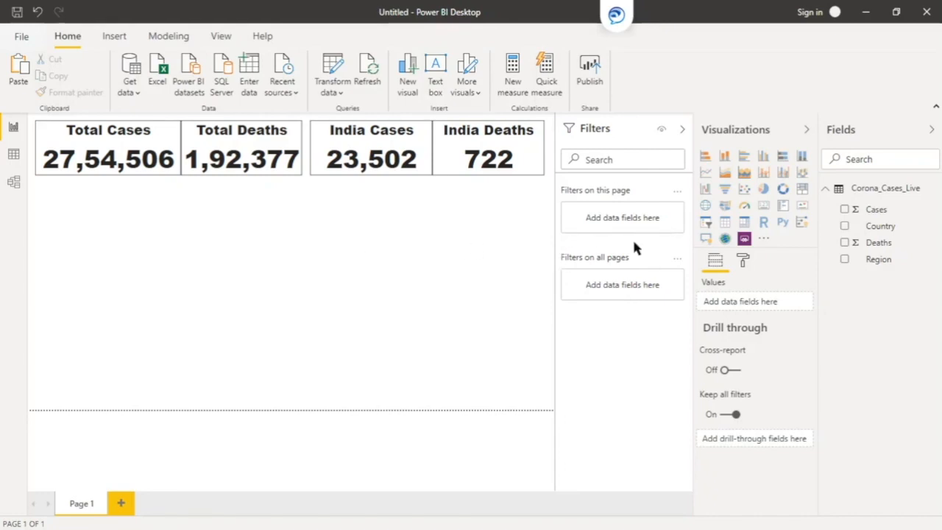
# Insert a funnel chart below the cards, enlarge it to nearly the page width, and assign Region as Group and Cases as Values
pyautogui.click(725, 190)
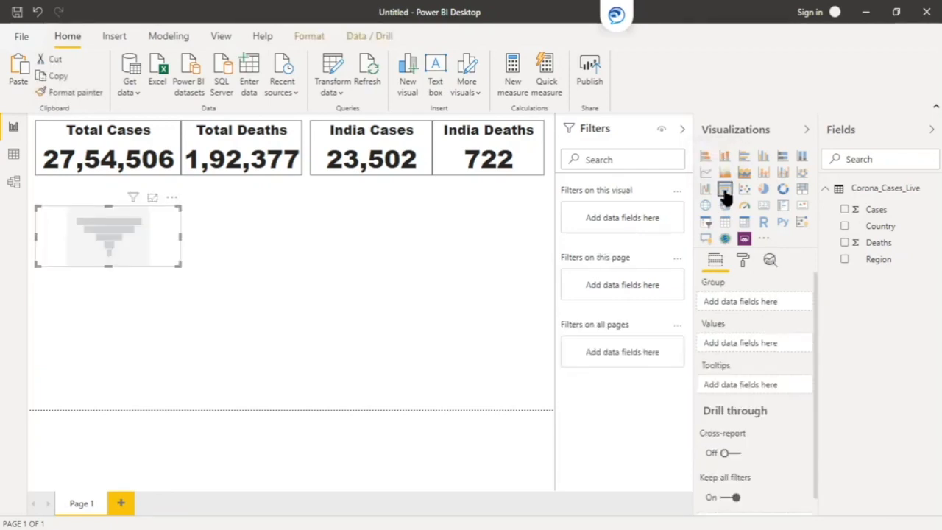
pyautogui.moveTo(177, 271); pyautogui.dragTo(535, 359)
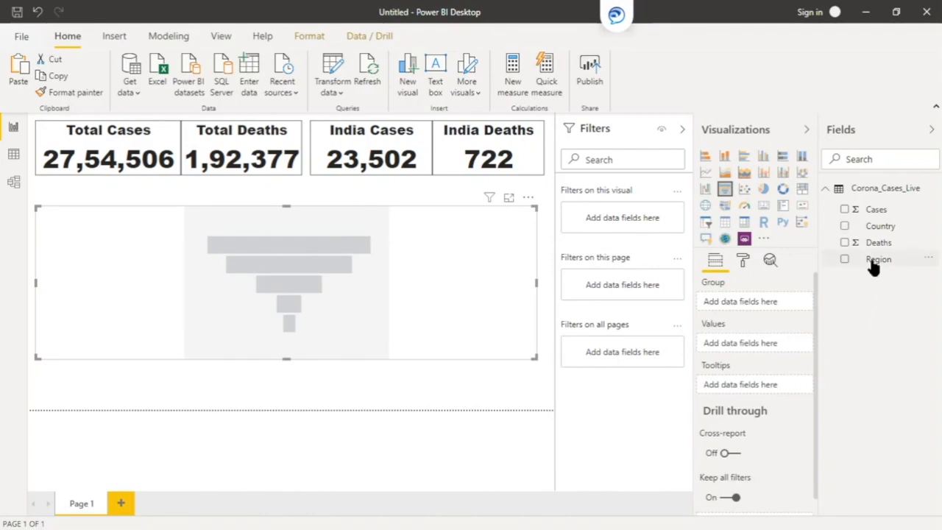
pyautogui.moveTo(873, 267); pyautogui.dragTo(779, 309)
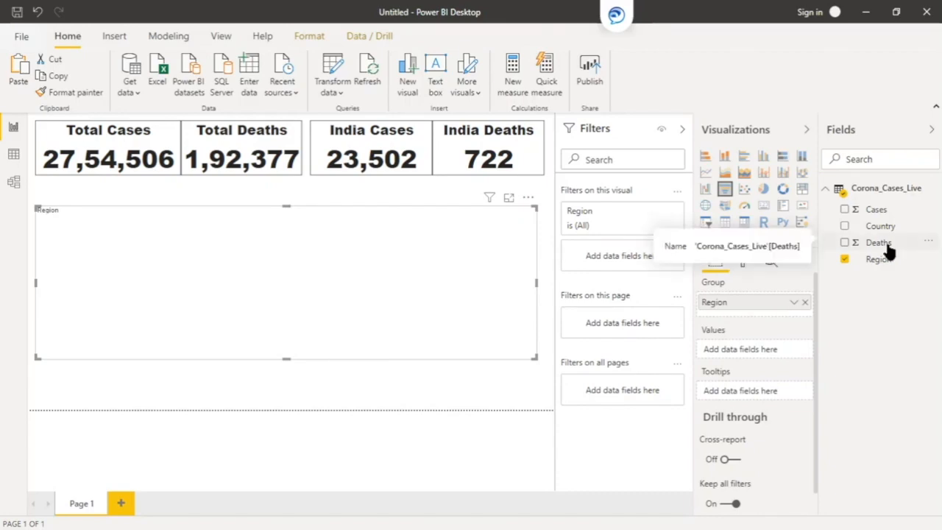
pyautogui.moveTo(890, 211); pyautogui.dragTo(795, 355)
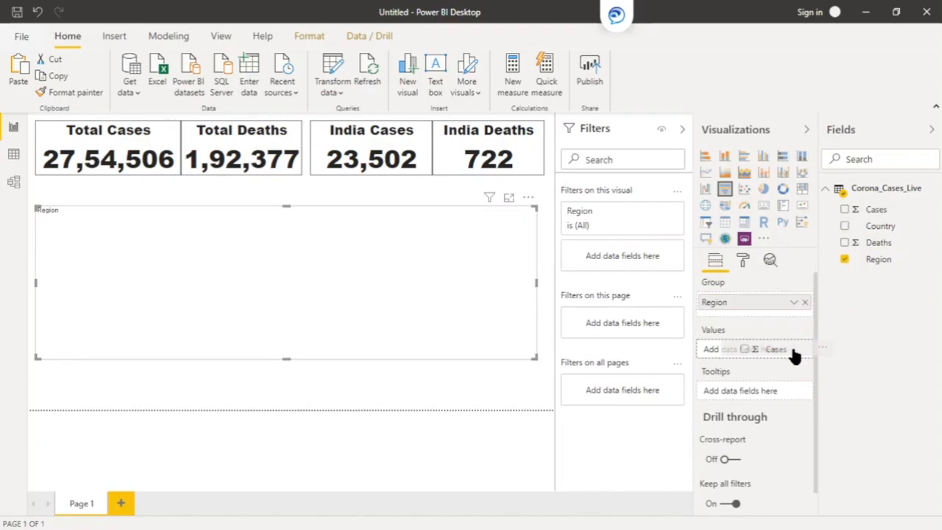
pyautogui.moveTo(795, 355); pyautogui.dragTo(866, 268)
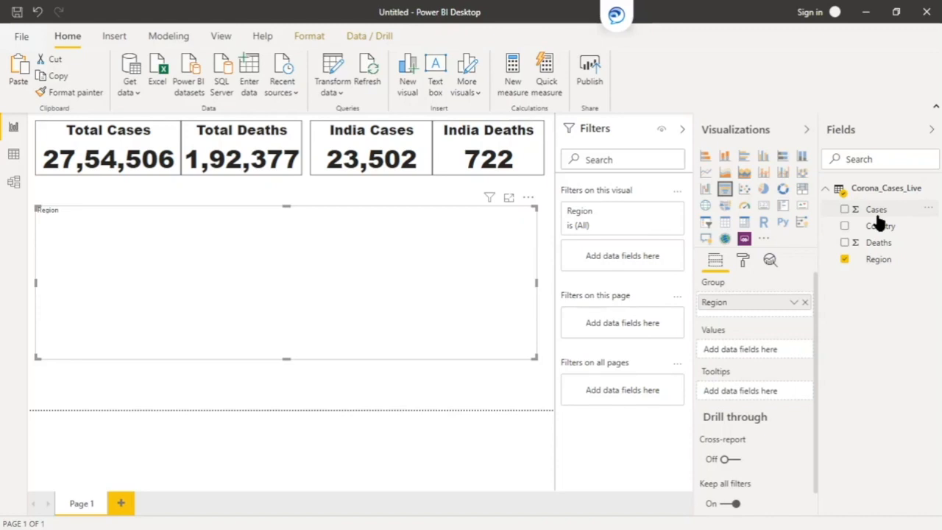
pyautogui.moveTo(878, 215); pyautogui.dragTo(763, 358)
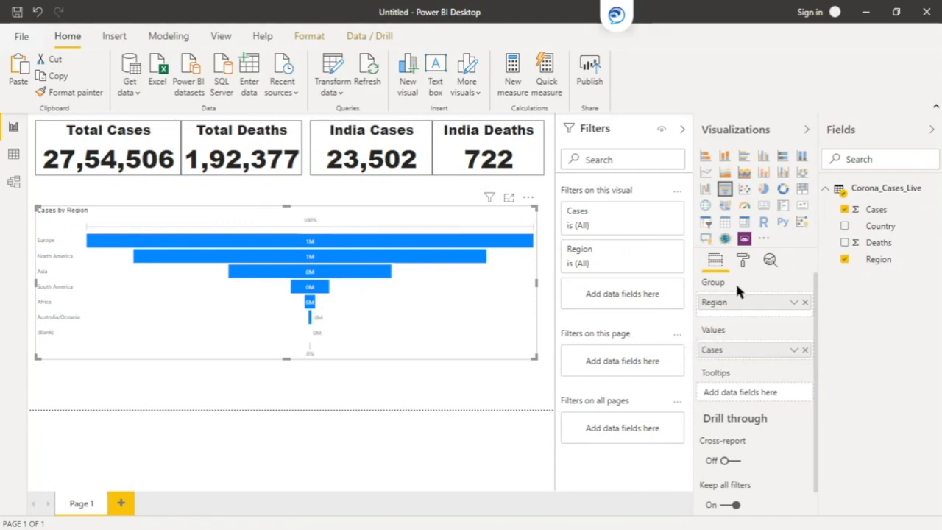
# Set the text size of the funnel chart's category labels to 18 pt
pyautogui.click(744, 262)
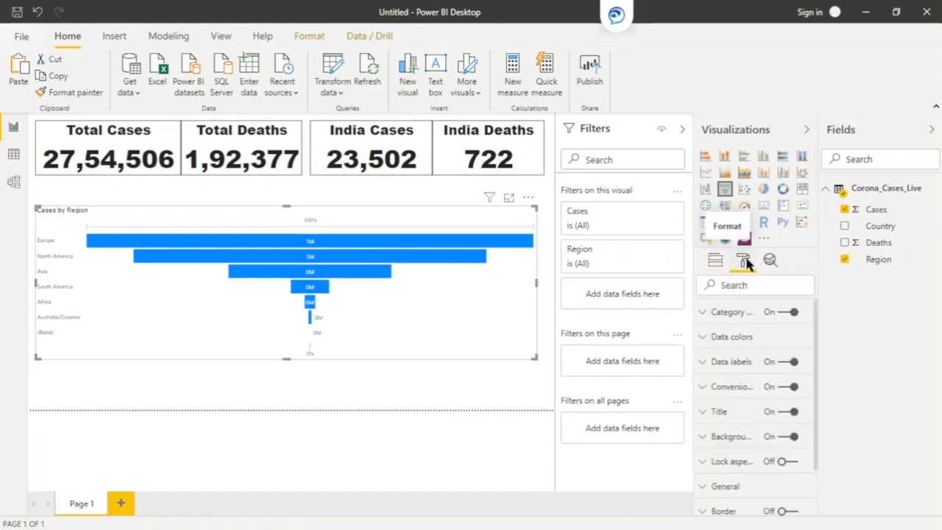
pyautogui.click(708, 314)
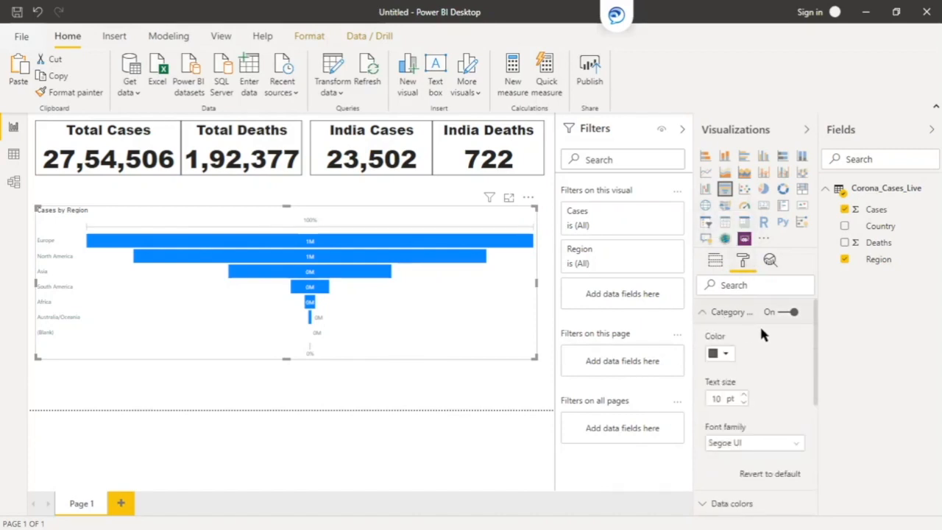
pyautogui.scroll(-1, 770, 360)
pyautogui.scroll(1, 769, 359)
pyautogui.click(789, 316)
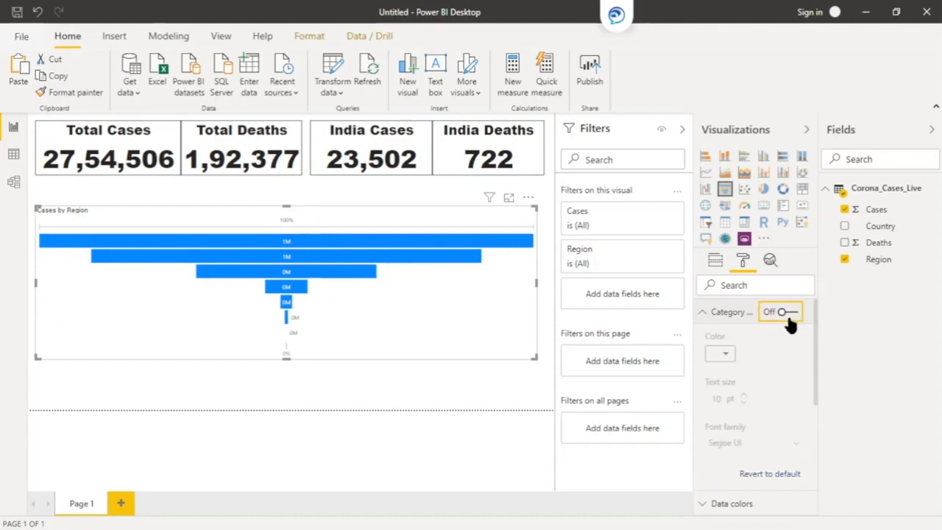
pyautogui.click(789, 315)
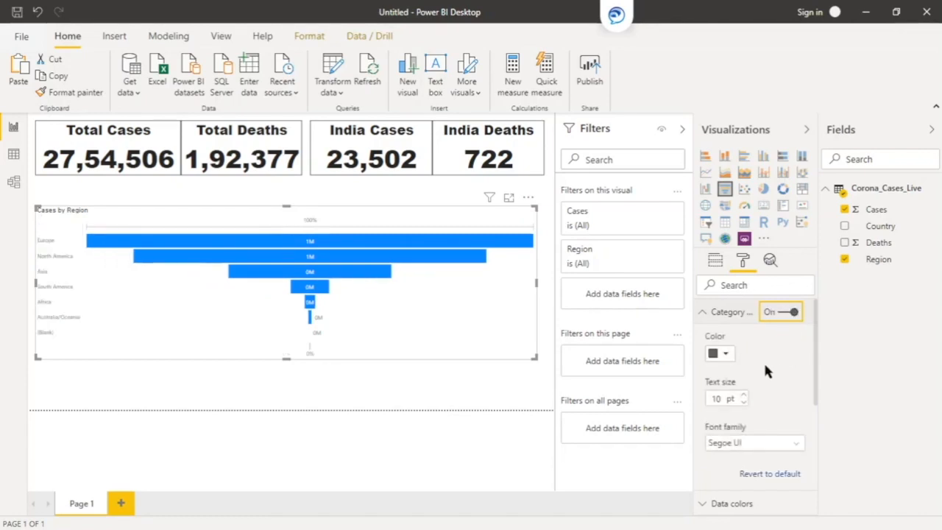
pyautogui.click(743, 396)
pyautogui.click(743, 396)
pyautogui.click(743, 396)
pyautogui.click(744, 396)
pyautogui.click(744, 396)
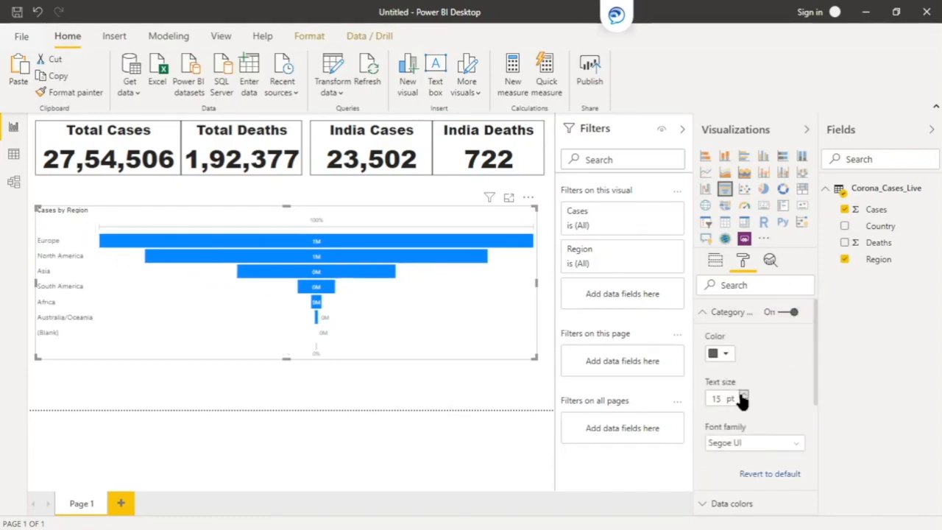
# Change the font family of the funnel chart's category labels to Cambria Math
pyautogui.click(774, 443)
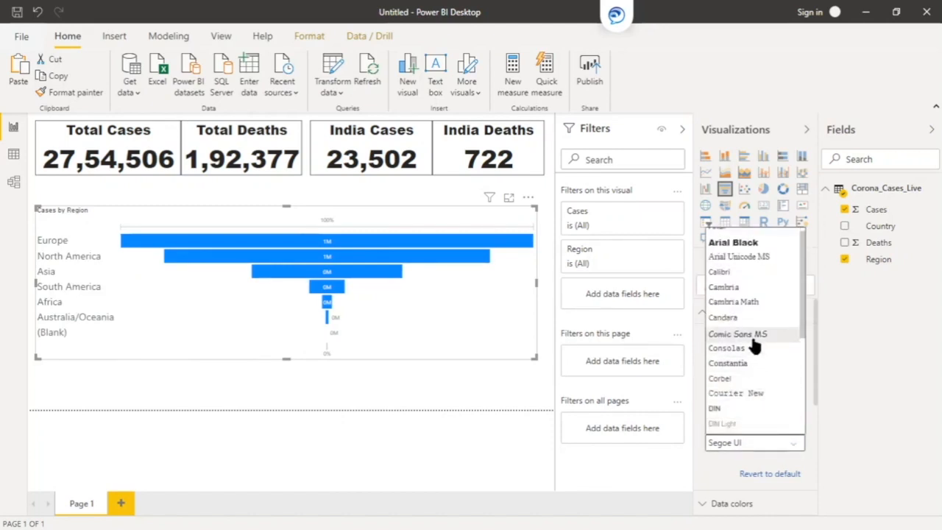
pyautogui.click(745, 303)
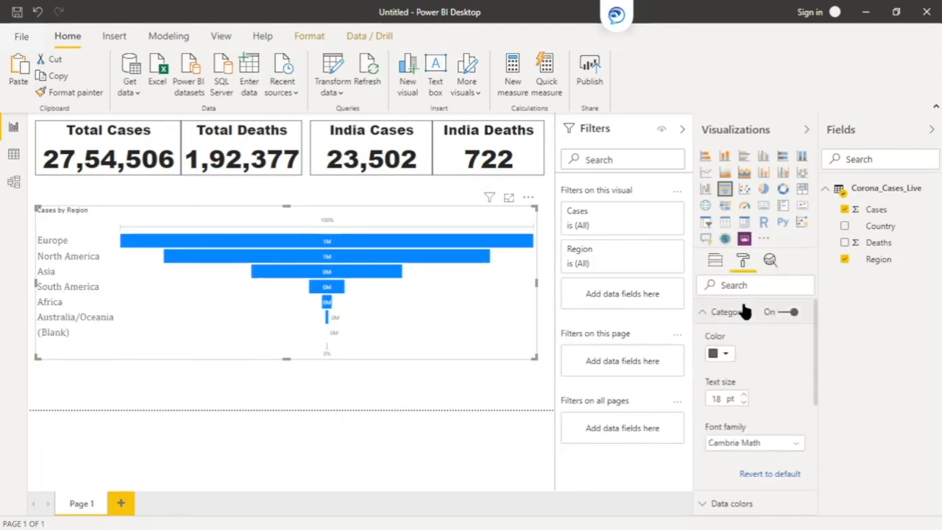
pyautogui.scroll(-1, 759, 391)
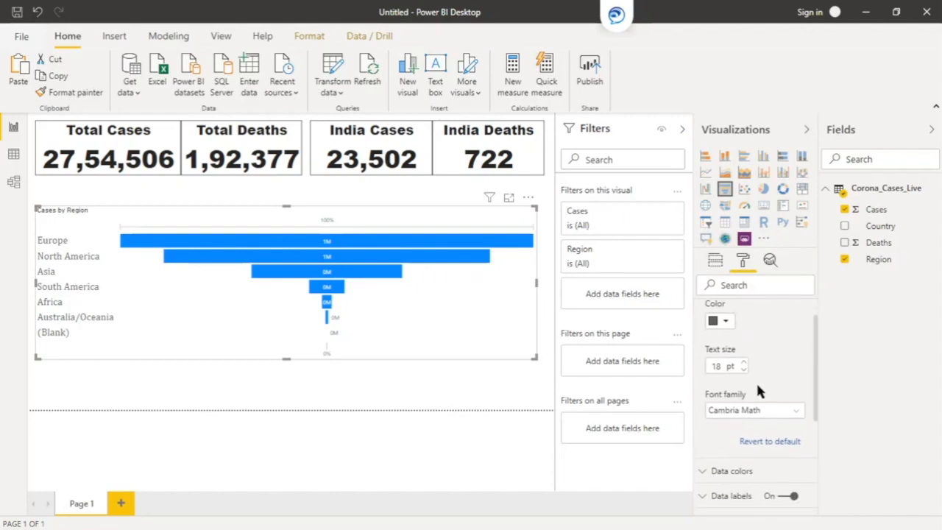
pyautogui.scroll(1, 758, 390)
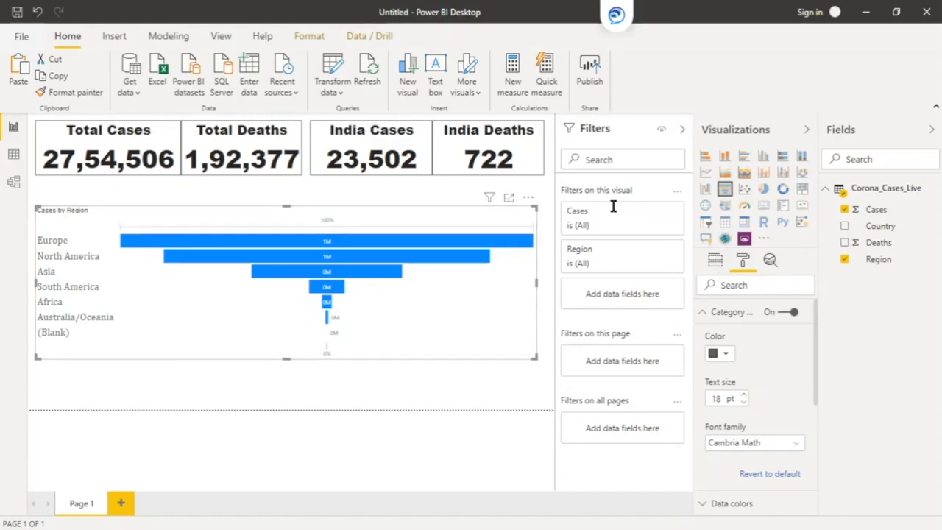
# Filter the funnel chart's Region field to include every region except (Blank)
pyautogui.click(657, 250)
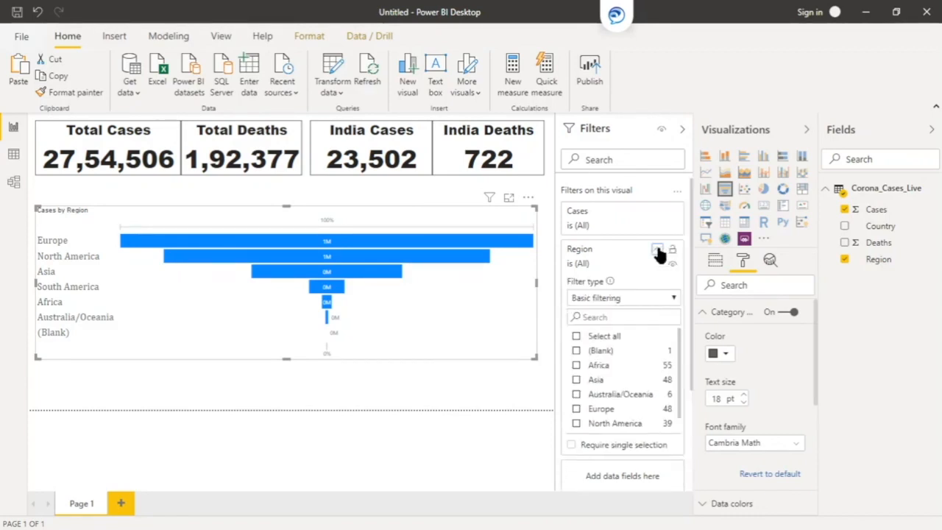
pyautogui.click(576, 337)
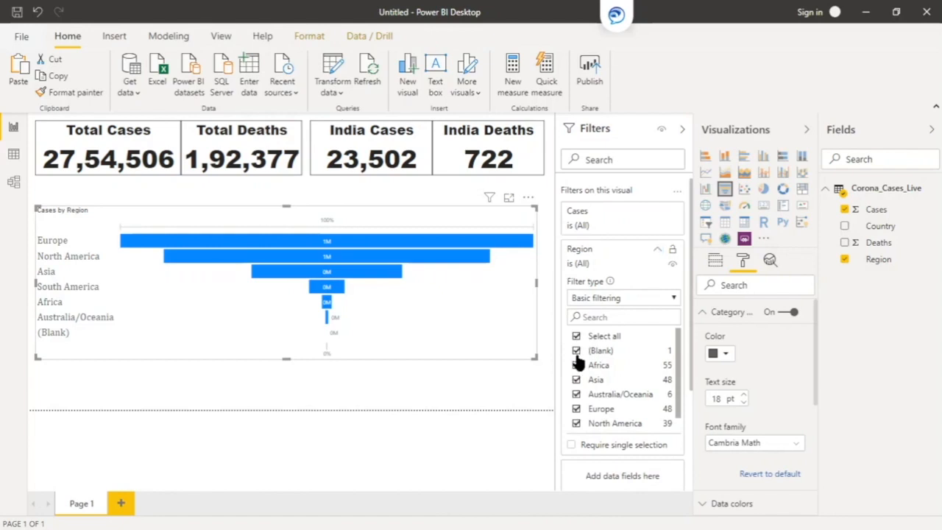
pyautogui.click(577, 352)
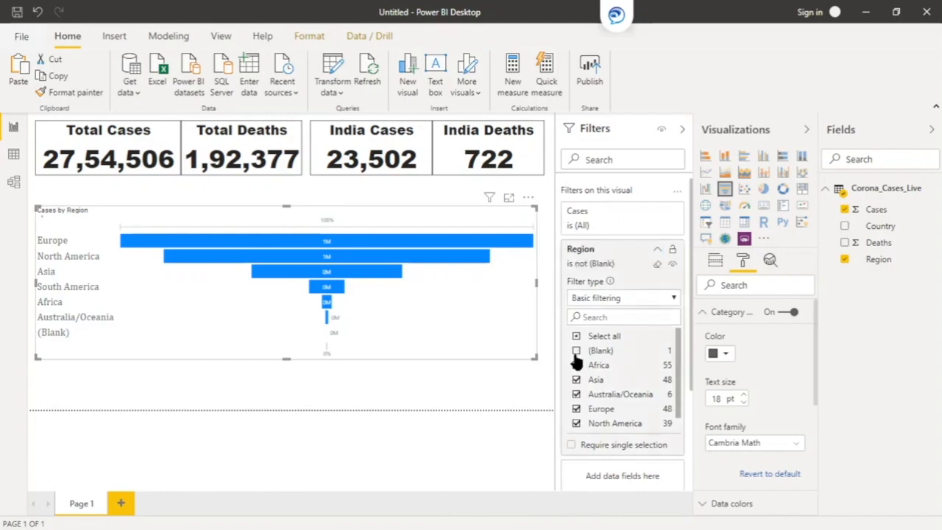
pyautogui.click(445, 439)
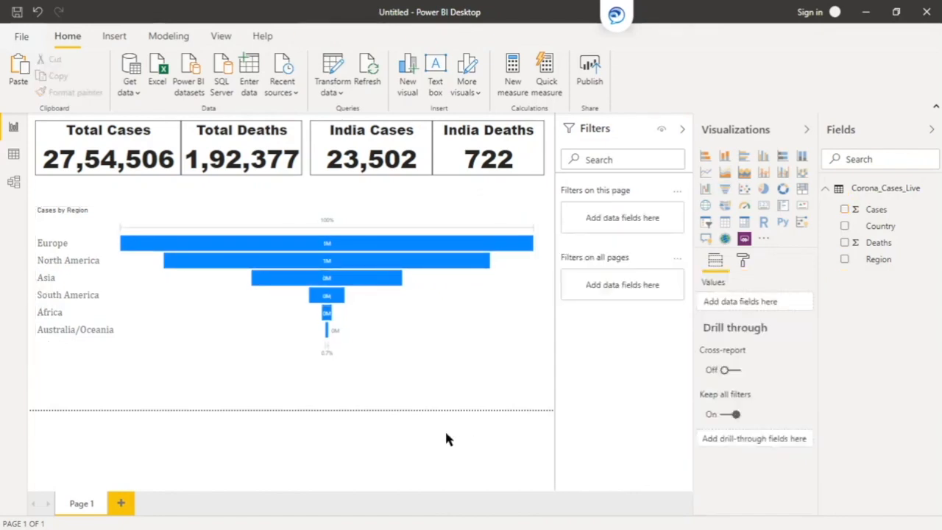
# Change the default data color of the funnel chart's bars to a custom red
pyautogui.click(401, 342)
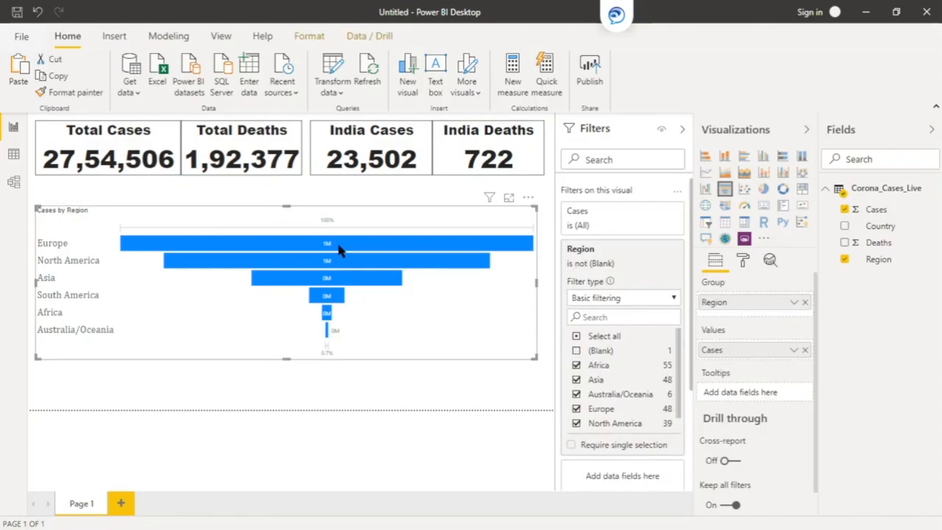
pyautogui.click(744, 259)
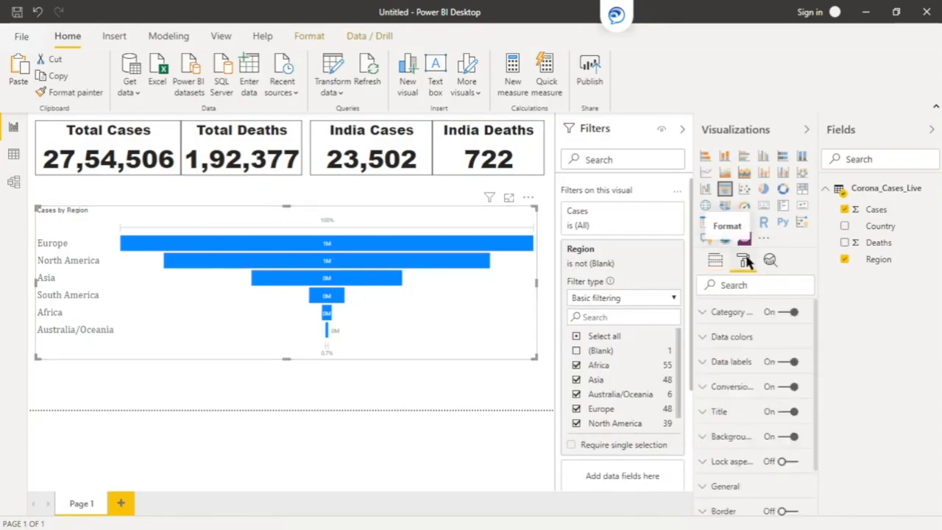
pyautogui.click(704, 340)
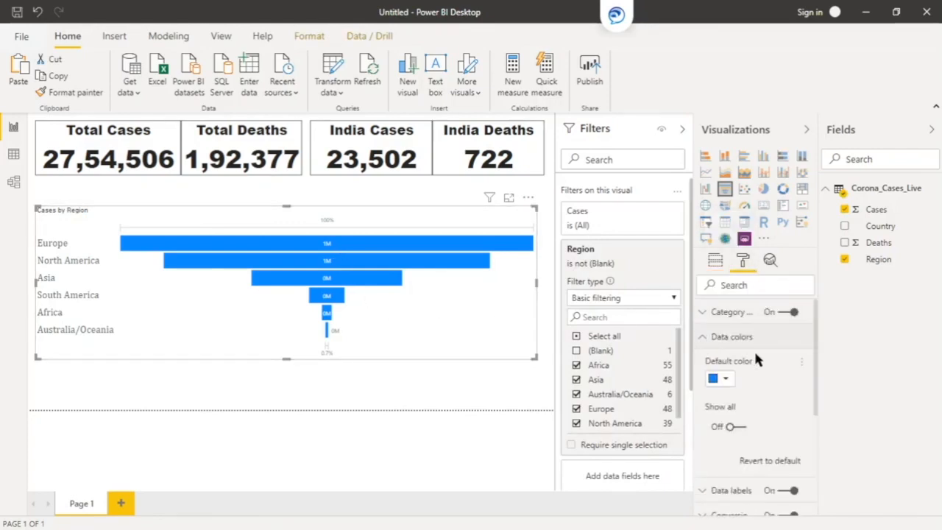
pyautogui.scroll(-1, 753, 349)
pyautogui.click(726, 333)
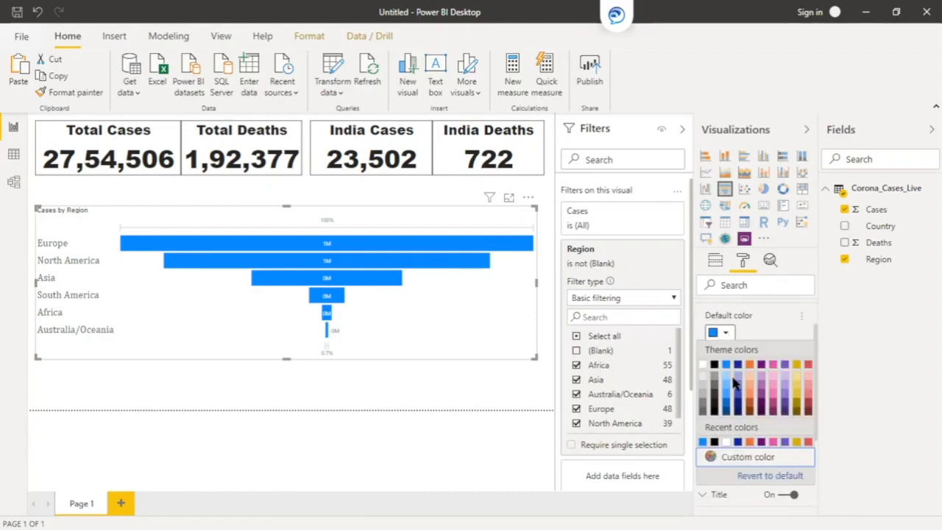
pyautogui.click(708, 457)
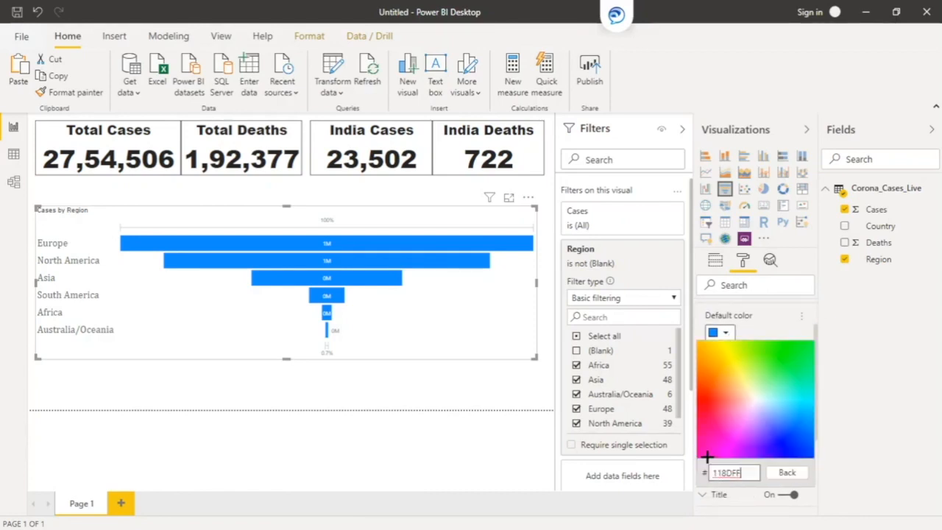
pyautogui.click(700, 396)
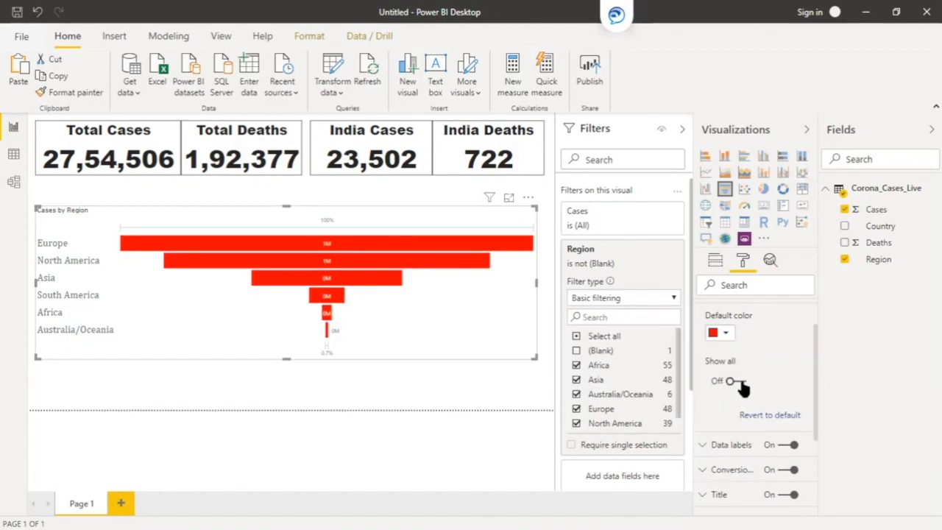
pyautogui.scroll(-3, 725, 382)
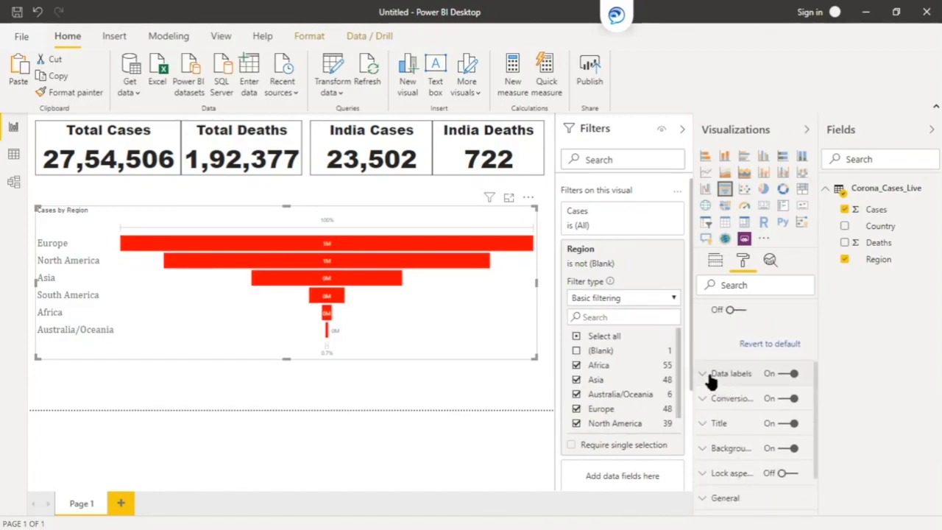
pyautogui.click(792, 374)
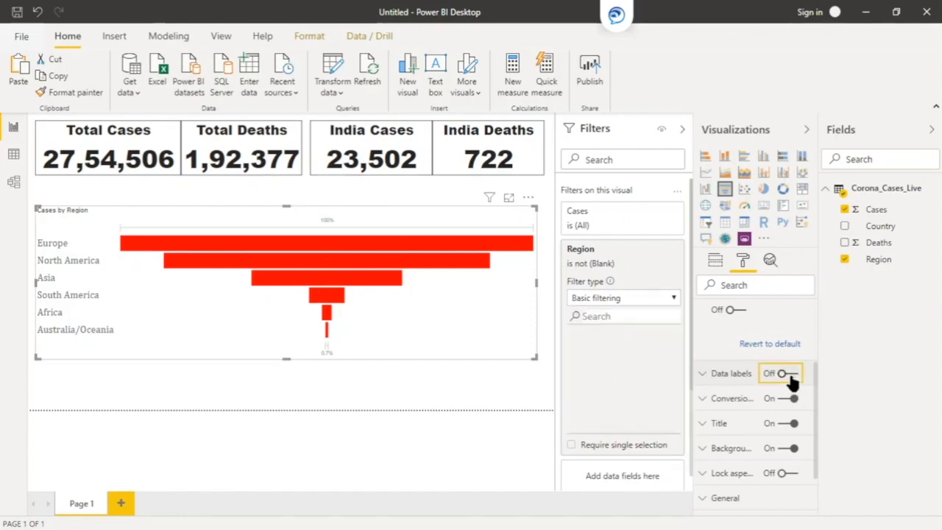
pyautogui.click(788, 374)
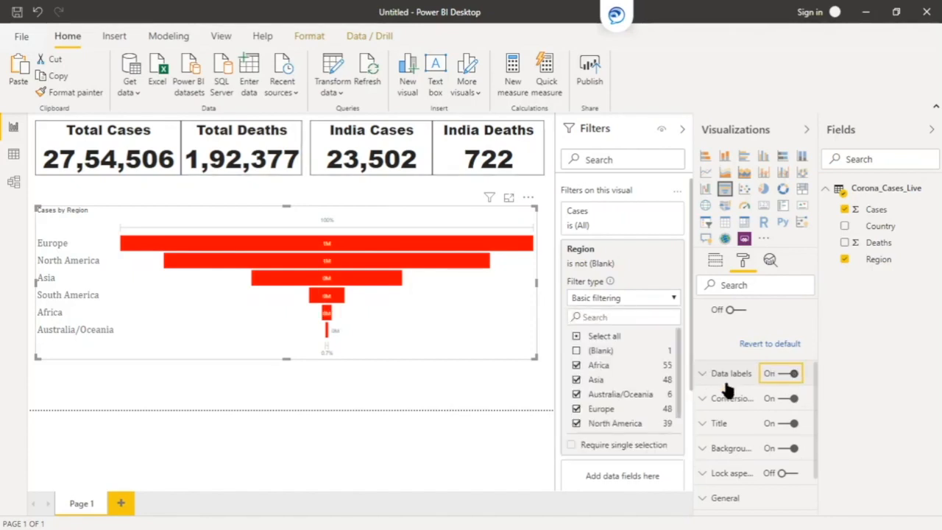
# Turn off the title of the funnel chart
pyautogui.scroll(-2, 725, 390)
pyautogui.scroll(-1, 725, 390)
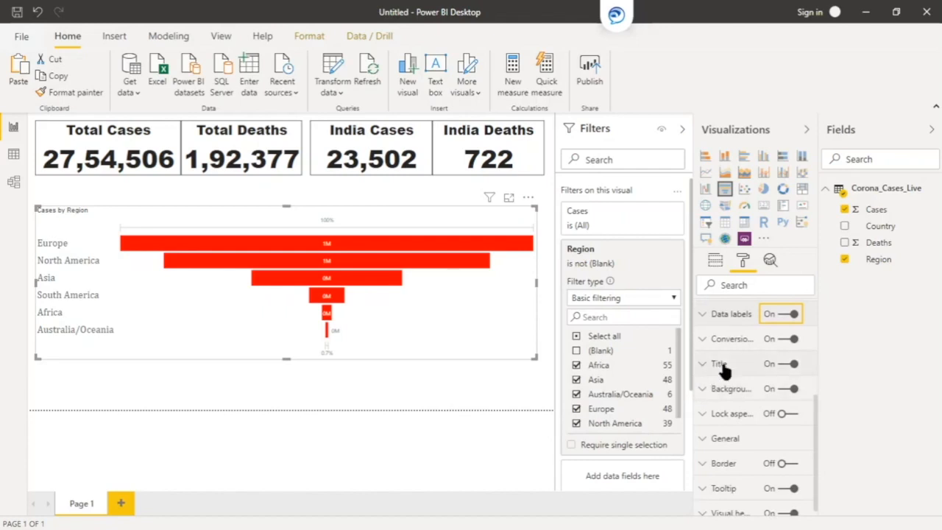
pyautogui.click(788, 366)
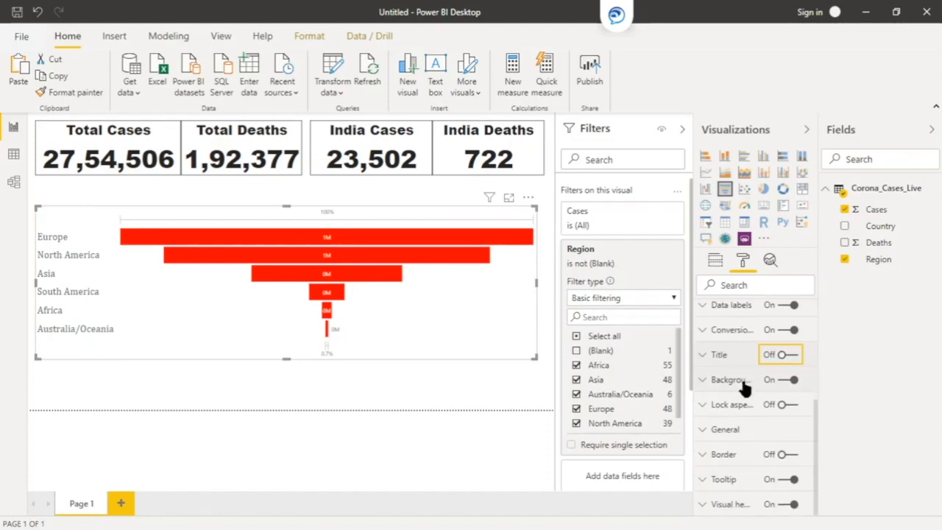
# Keep the funnel chart's data label style as Data value and set the labels' display units to None
pyautogui.scroll(1, 743, 376)
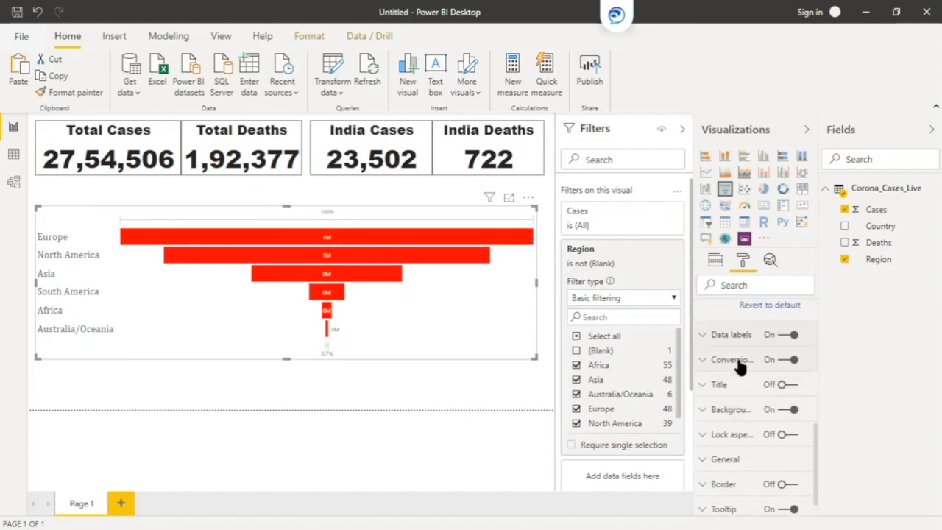
pyautogui.click(707, 339)
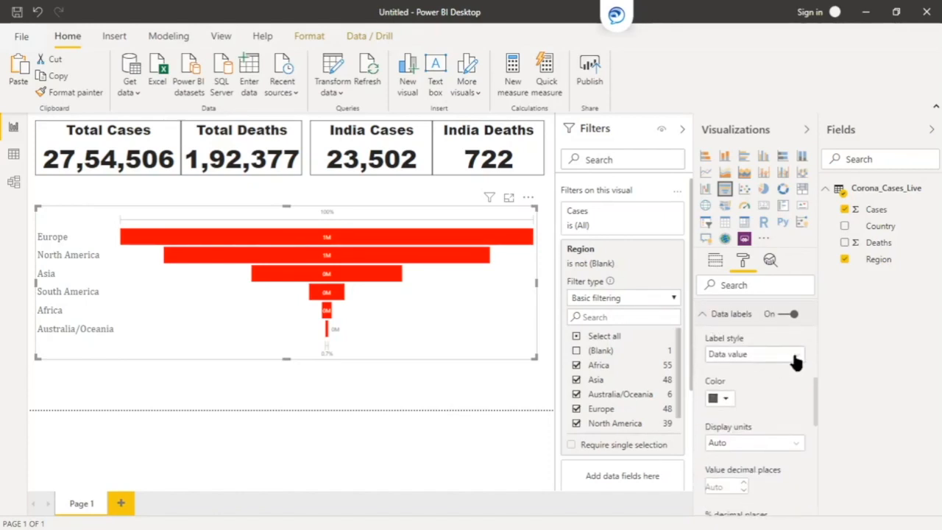
pyautogui.click(795, 357)
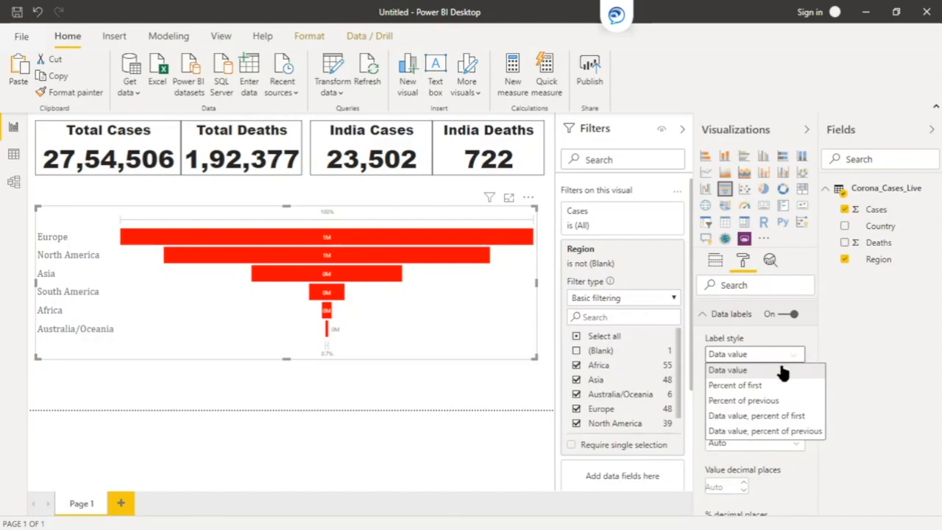
pyautogui.click(779, 360)
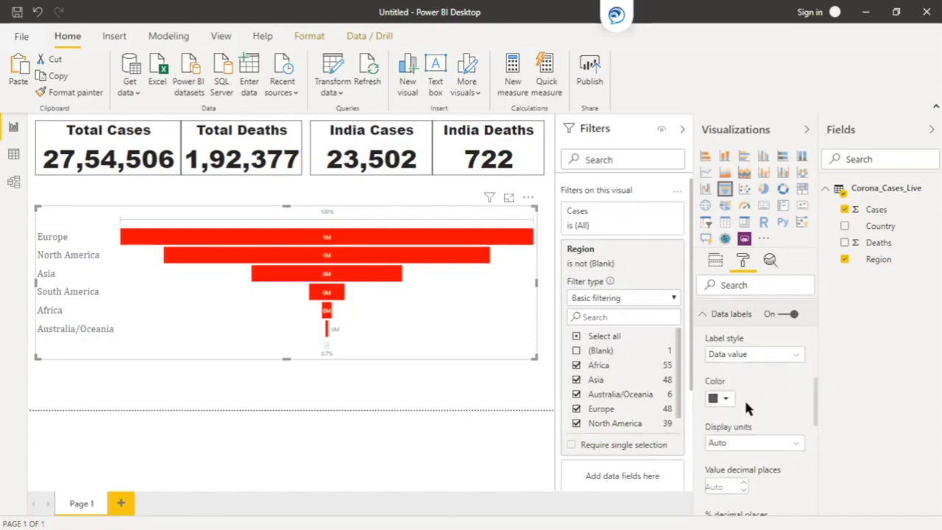
pyautogui.scroll(-2, 744, 399)
pyautogui.click(794, 417)
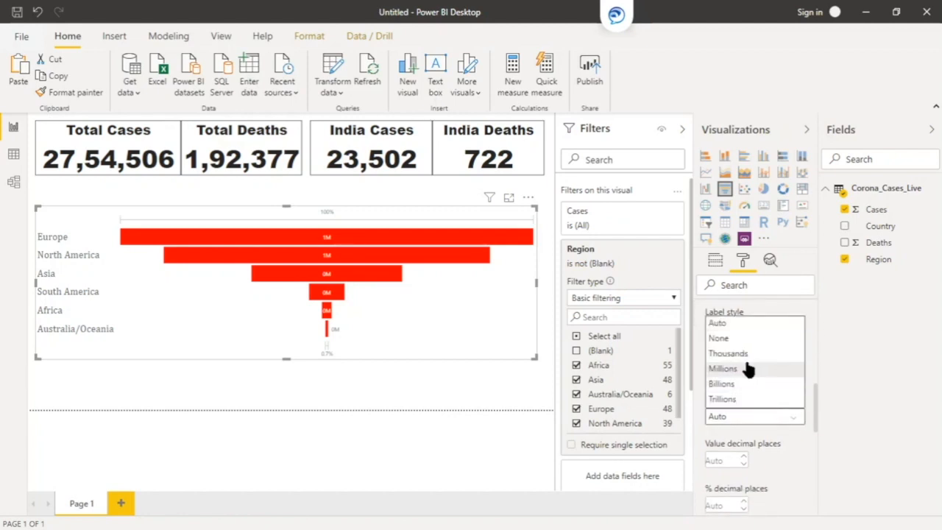
pyautogui.click(732, 337)
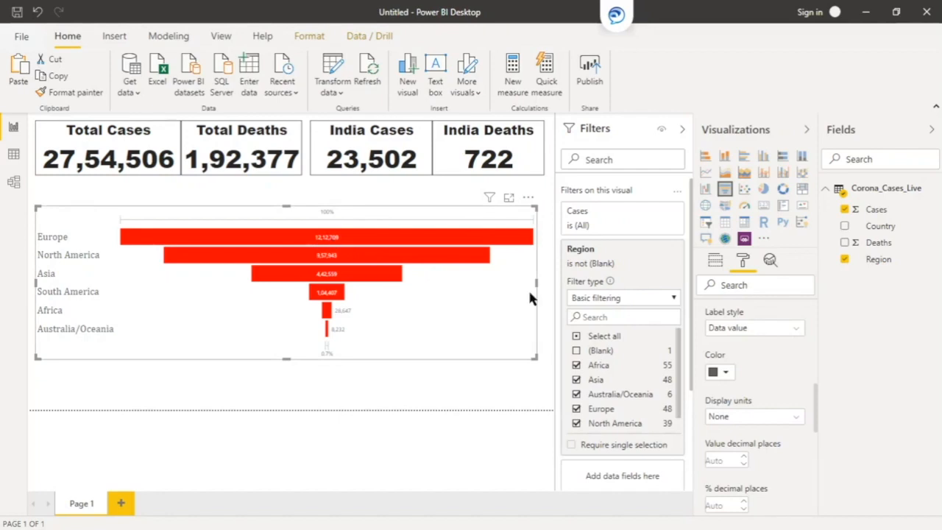
# Set the text size of the funnel chart's data labels to 15 pt and deselect the chart
pyautogui.scroll(-5, 712, 359)
pyautogui.scroll(-2, 713, 359)
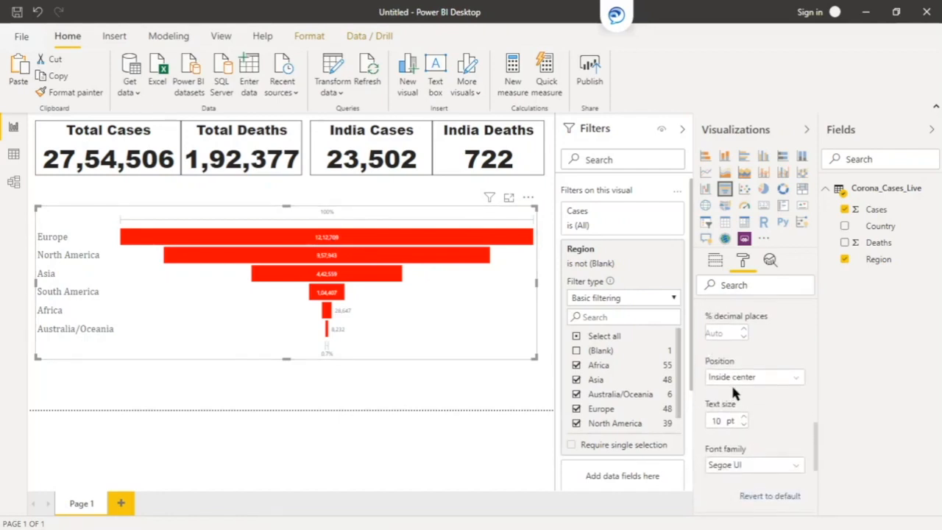
pyautogui.click(743, 417)
pyautogui.click(743, 416)
pyautogui.click(743, 417)
pyautogui.click(743, 417)
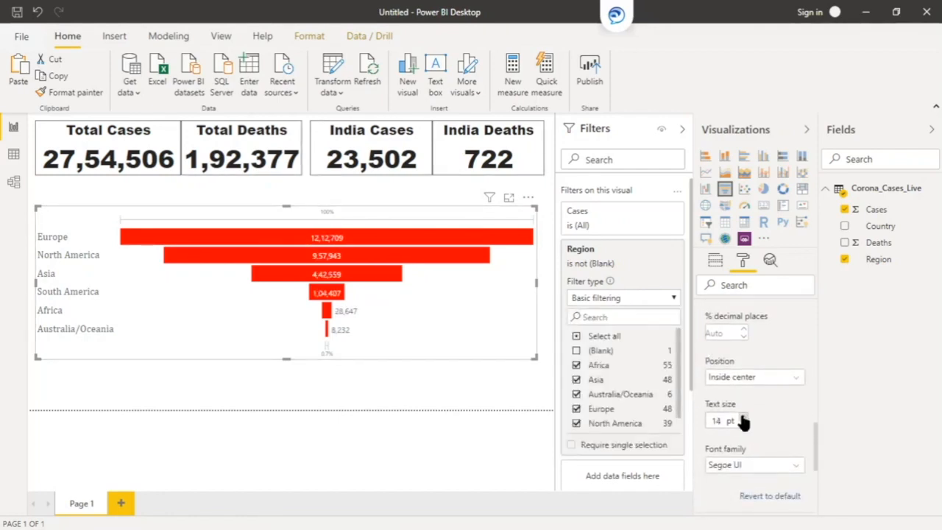
pyautogui.click(744, 417)
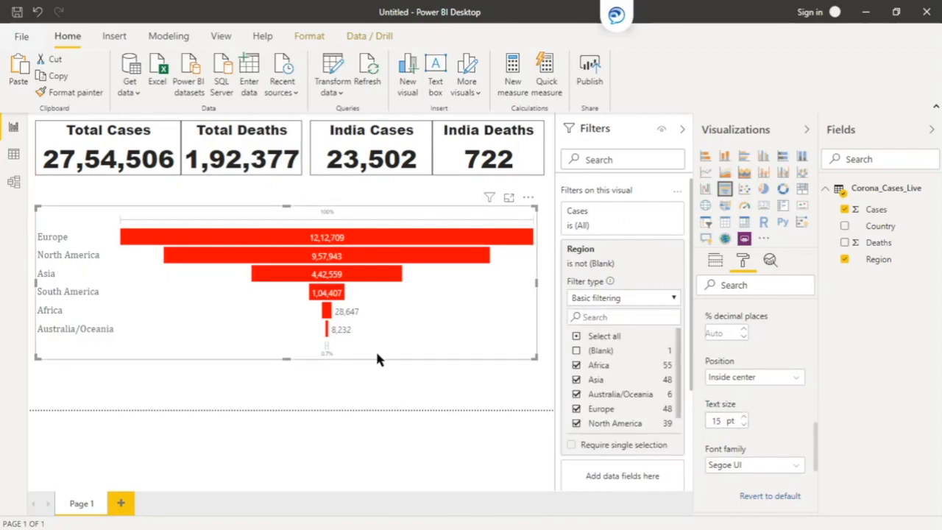
pyautogui.click(387, 394)
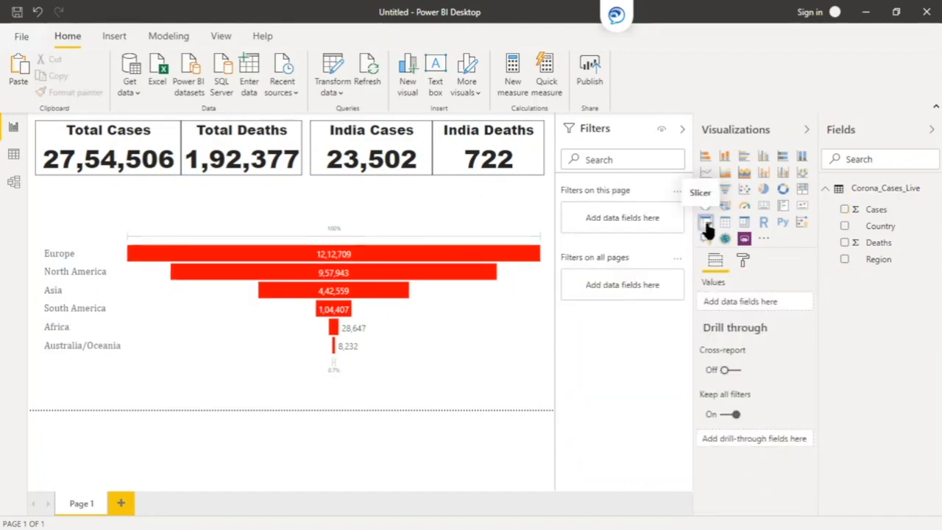
# Insert a slicer on the Country field and switch it from a list to a dropdown
pyautogui.click(706, 223)
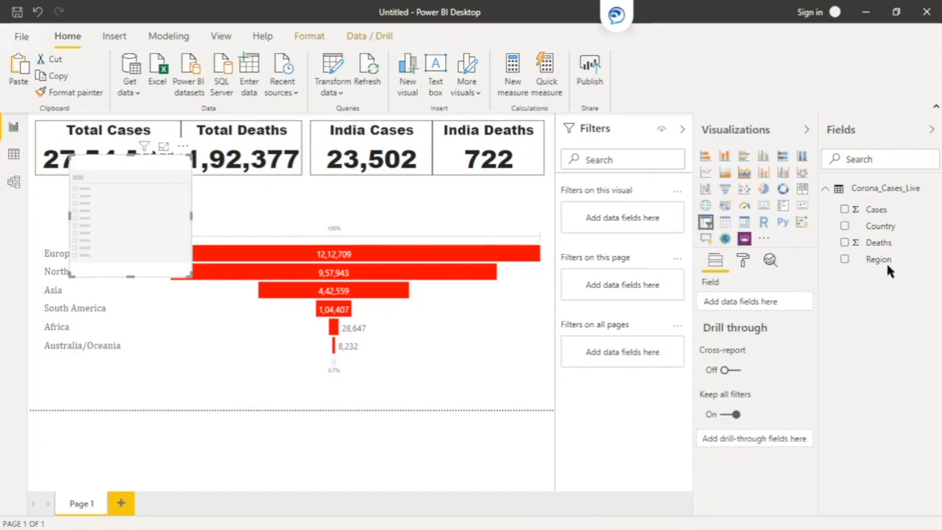
pyautogui.moveTo(883, 229); pyautogui.dragTo(761, 307)
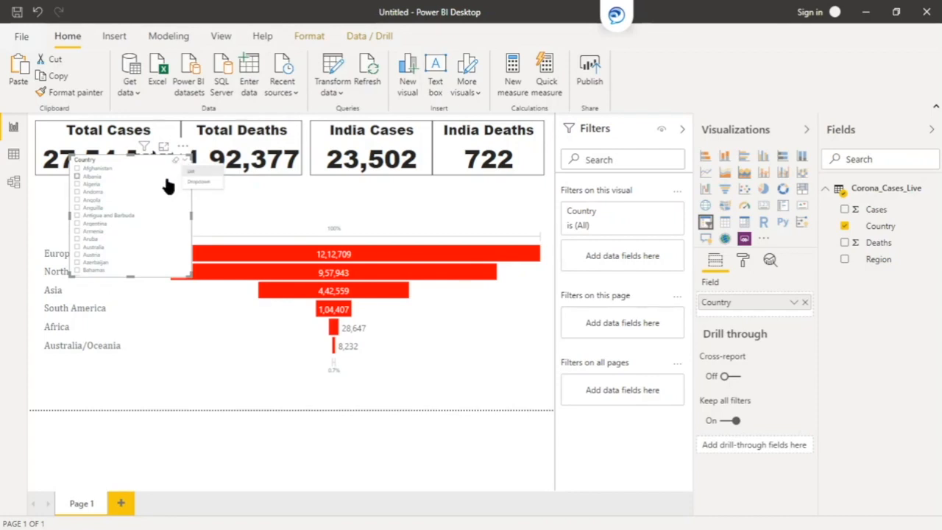
pyautogui.click(181, 177)
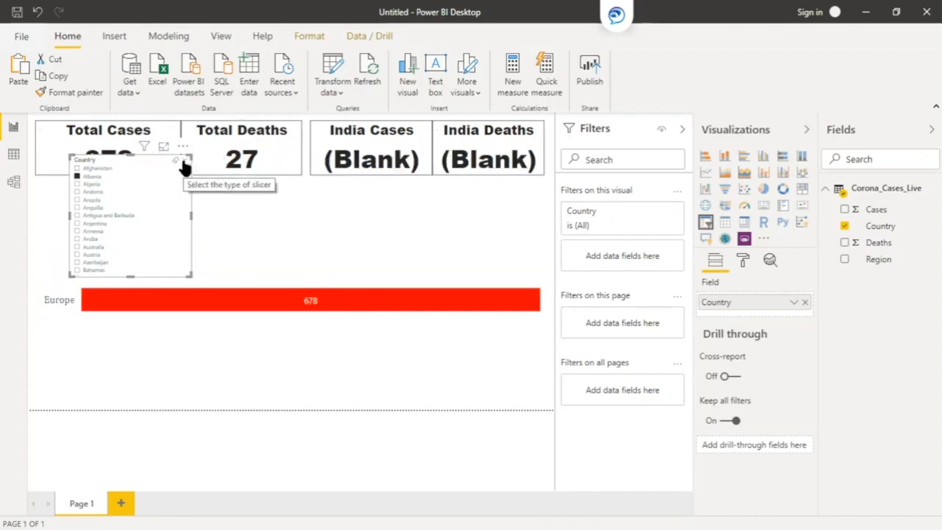
pyautogui.click(183, 162)
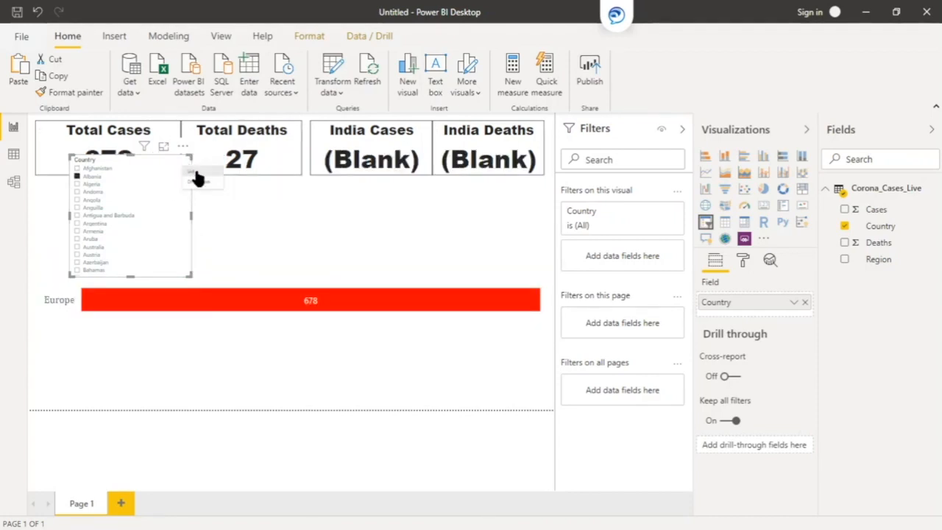
pyautogui.click(199, 183)
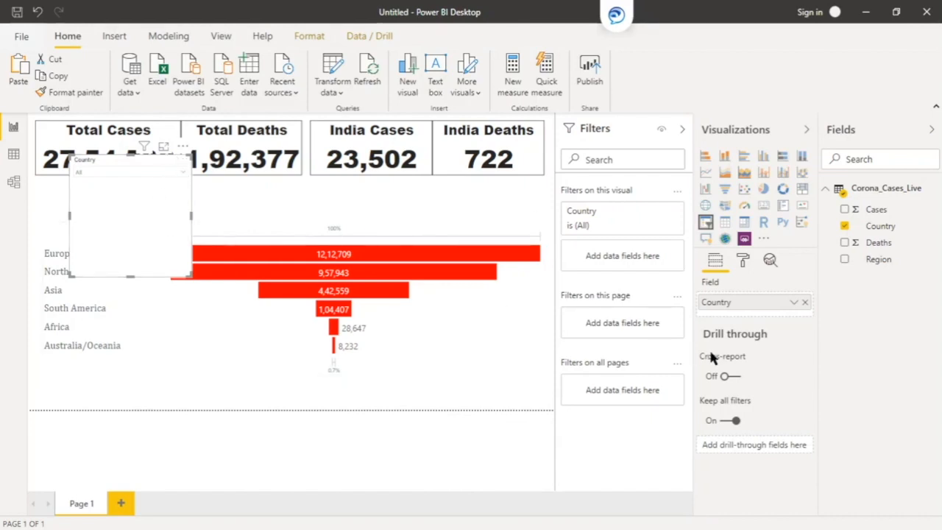
# Enable search in the Country slicer and shrink its height to fit the collapsed dropdown
pyautogui.click(184, 148)
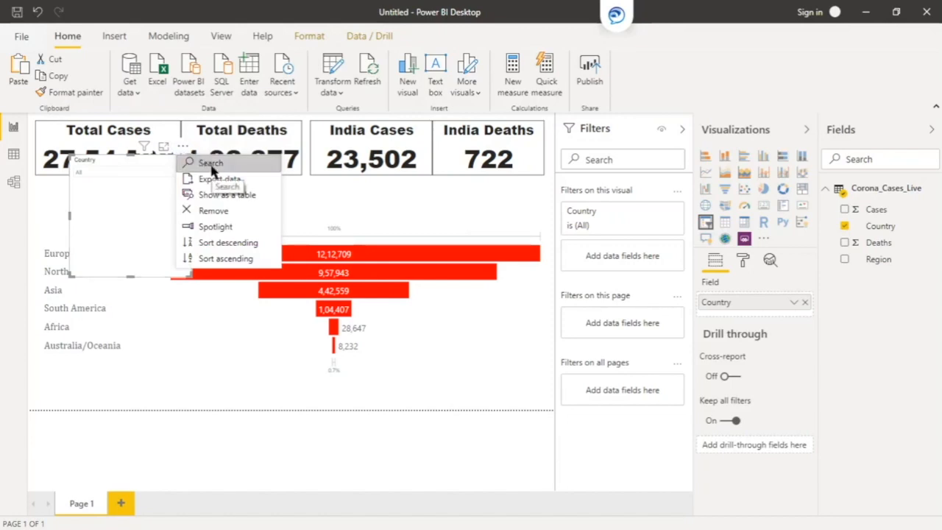
pyautogui.click(211, 164)
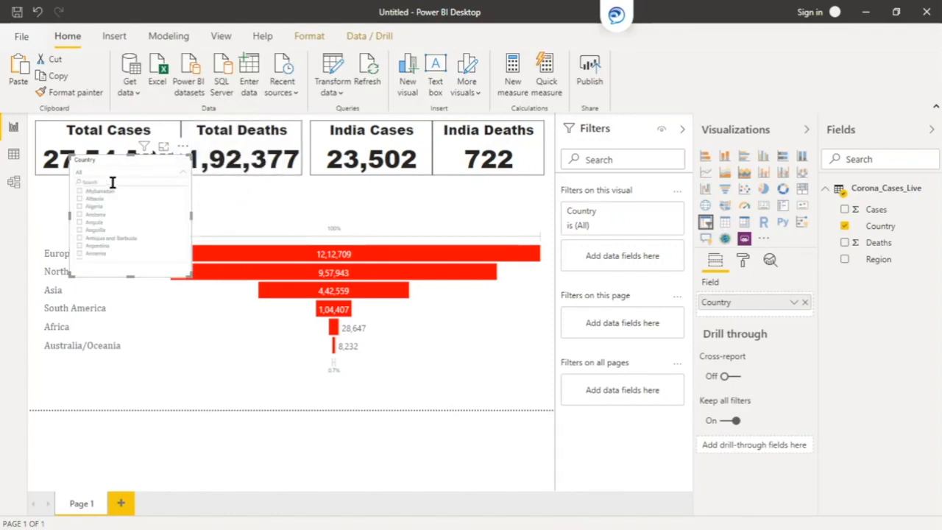
pyautogui.click(184, 171)
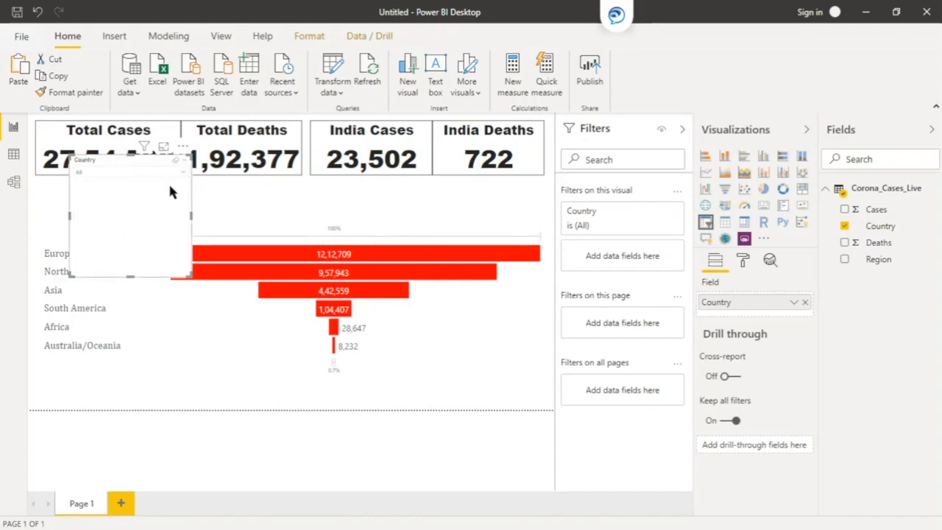
pyautogui.moveTo(130, 275); pyautogui.dragTo(122, 192)
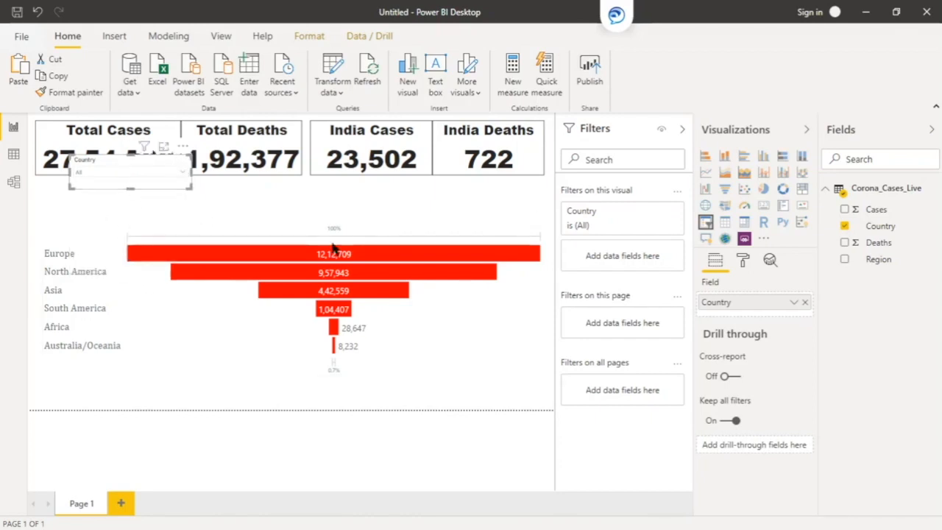
# Set the text size of the Country slicer's items to 15 pt and move the slicer directly below the Total Cases card
pyautogui.click(742, 261)
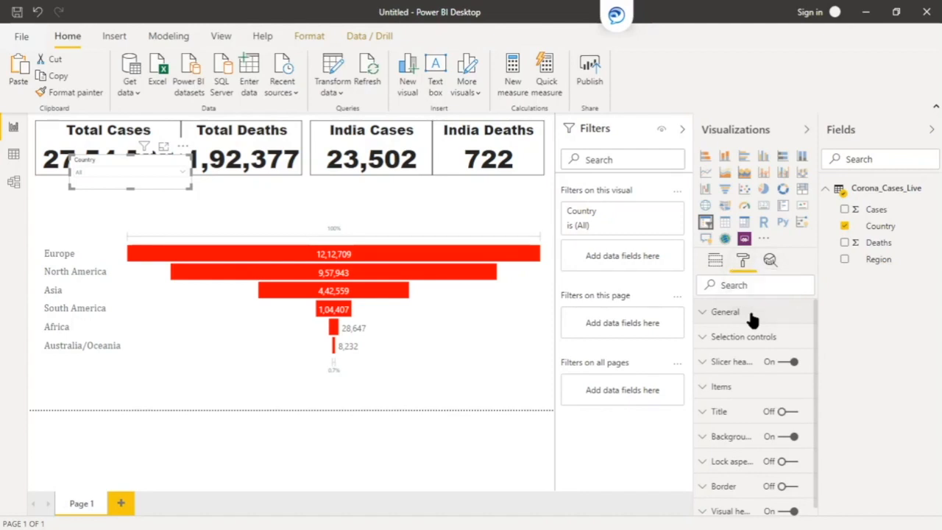
pyautogui.click(752, 317)
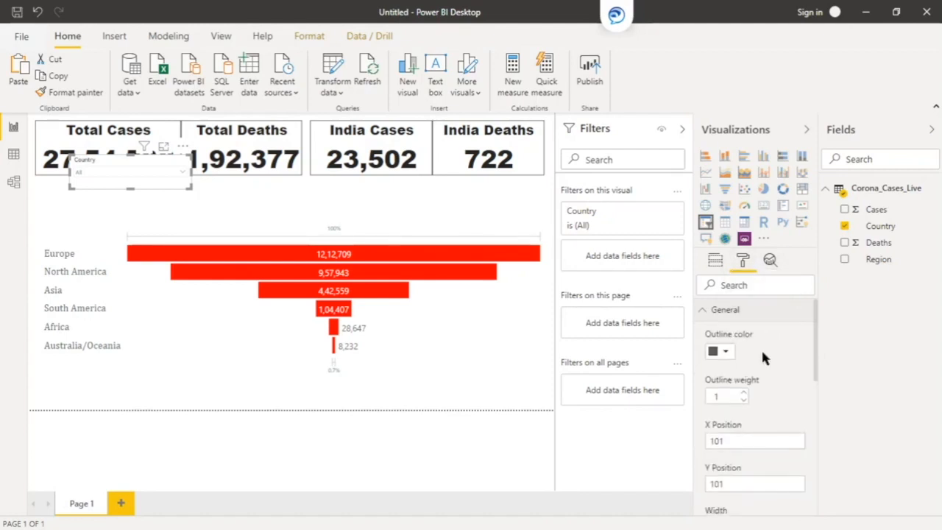
pyautogui.click(733, 315)
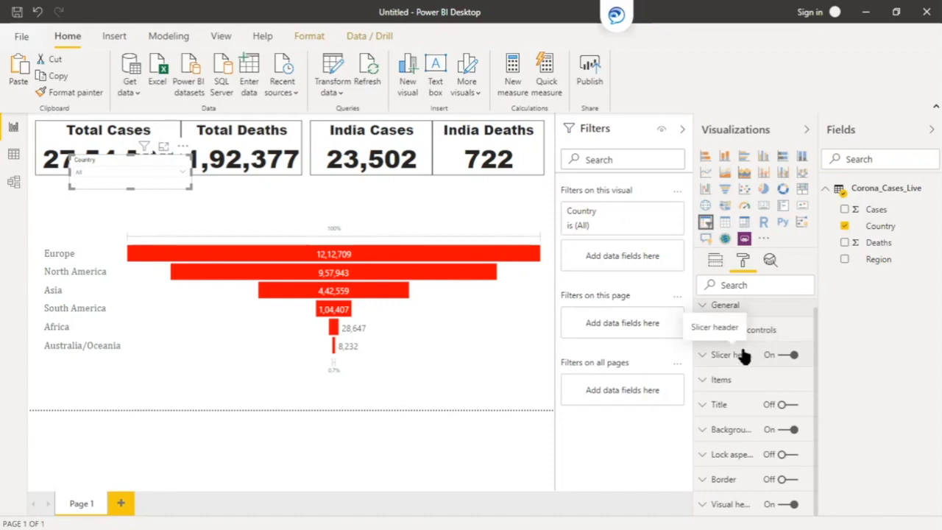
pyautogui.click(748, 379)
pyautogui.scroll(-1, 748, 373)
pyautogui.click(744, 464)
pyautogui.click(744, 464)
pyautogui.click(743, 465)
pyautogui.click(743, 465)
pyautogui.click(744, 464)
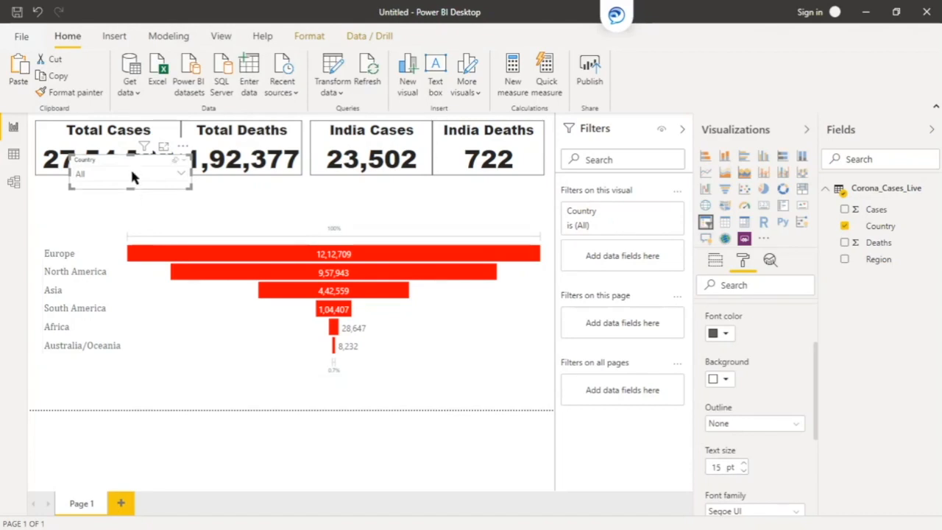
pyautogui.moveTo(119, 162); pyautogui.dragTo(85, 194)
pyautogui.click(168, 210)
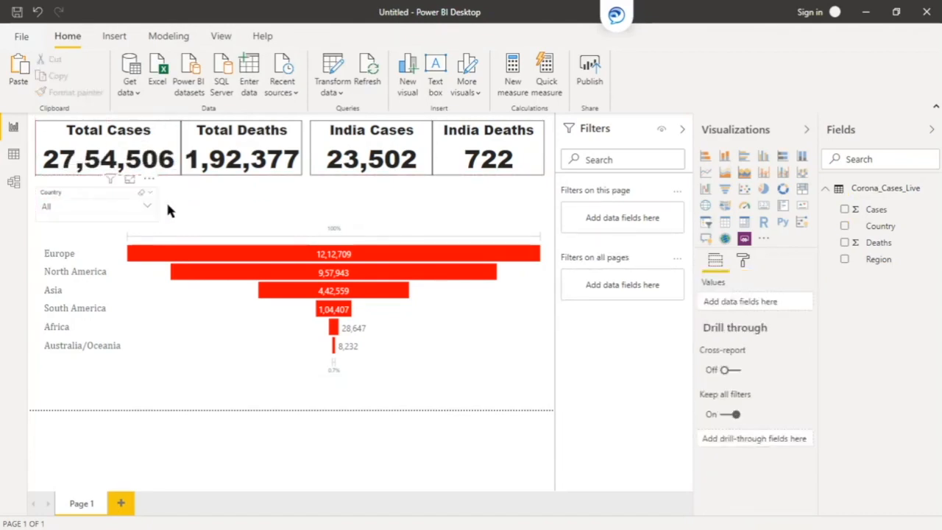
# Widen the Country slicer to span the combined width of the Total Cases and Total Deaths cards, and deselect it
pyautogui.click(120, 188)
pyautogui.moveTo(157, 206); pyautogui.dragTo(300, 200)
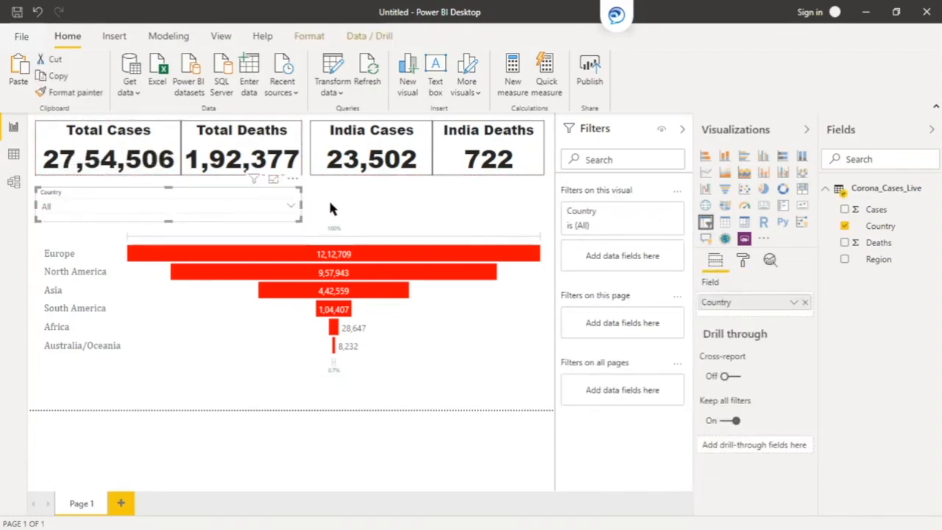
pyautogui.click(330, 208)
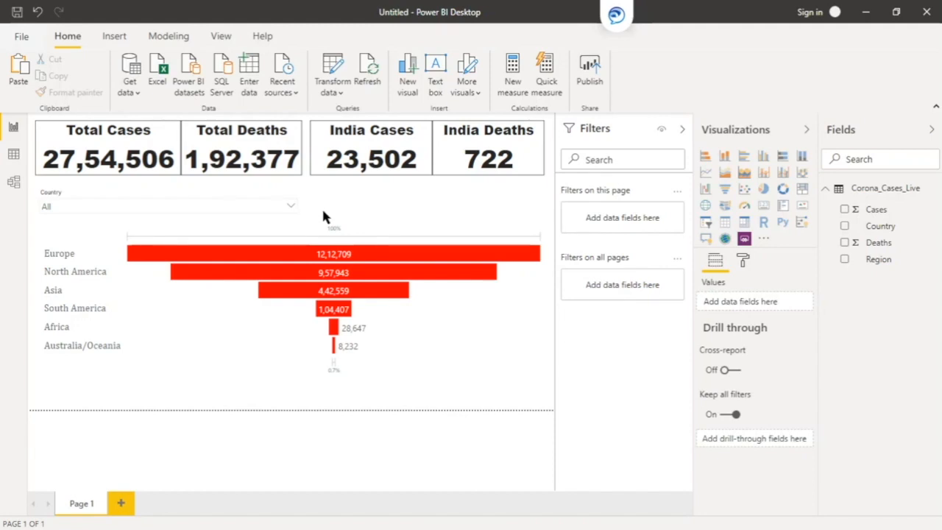
# Check how the cards respond to selecting Europe, Asia and North America individually in the funnel chart, clearing the selection at the end
pyautogui.click(285, 261)
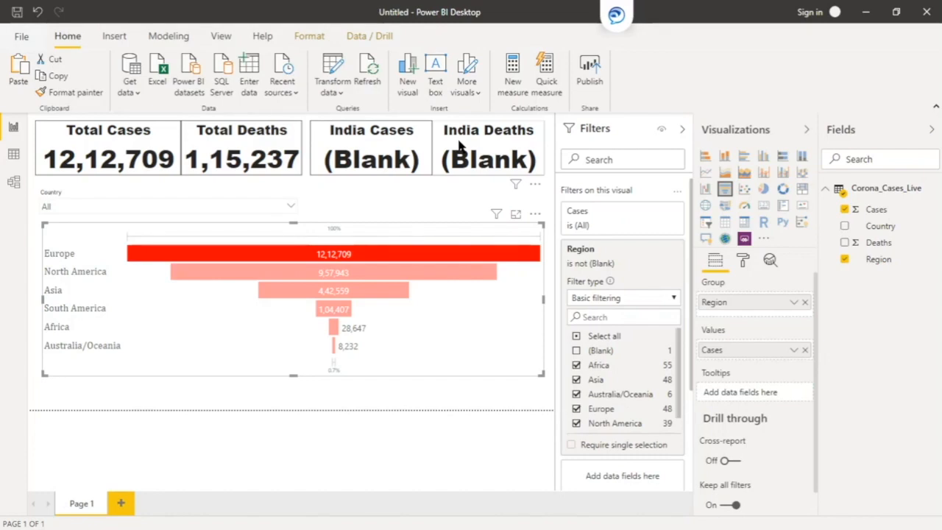
pyautogui.click(410, 253)
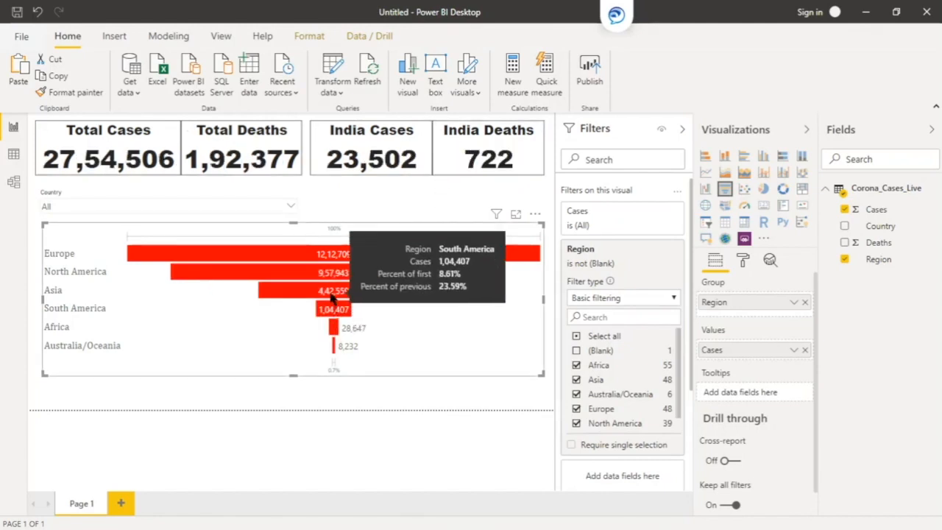
pyautogui.click(333, 294)
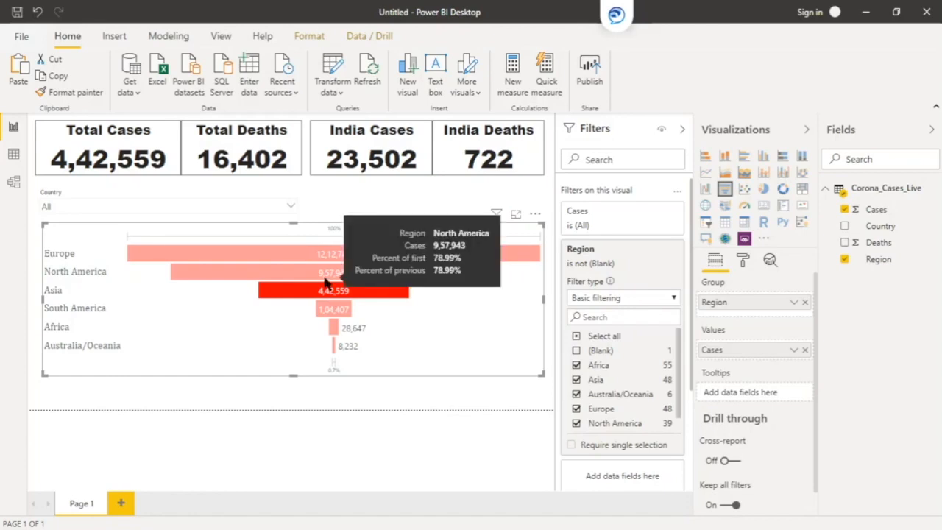
pyautogui.click(323, 277)
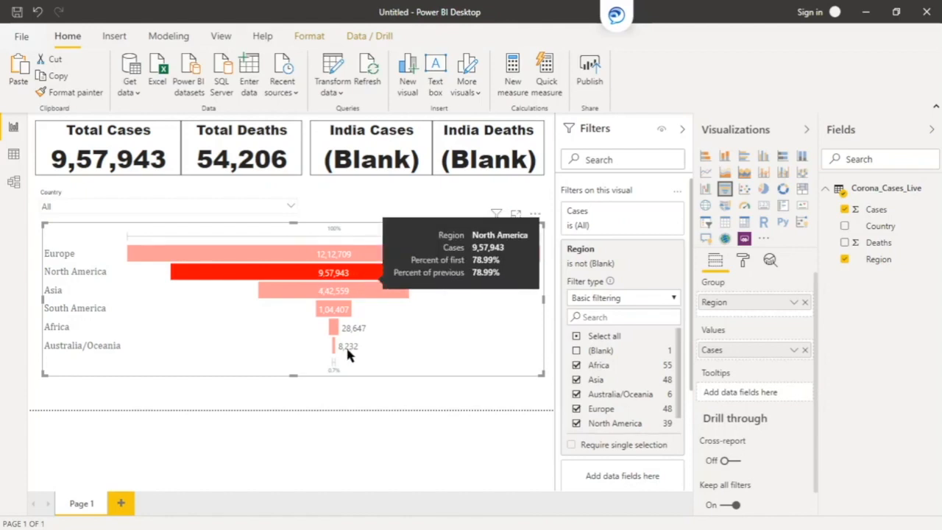
pyautogui.click(324, 278)
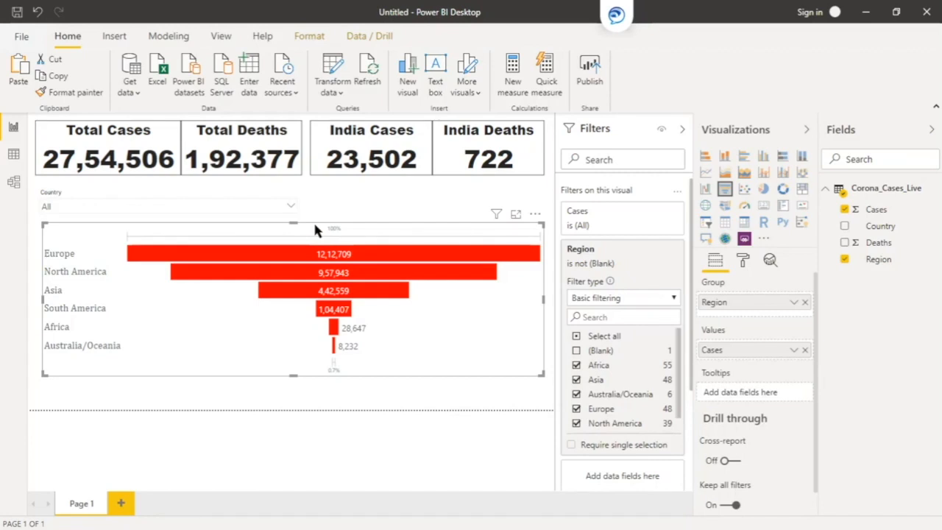
# Set the interactions of the funnel chart and Country slicer with the India Cases and India Deaths cards to None, and finish editing interactions
pyautogui.click(313, 40)
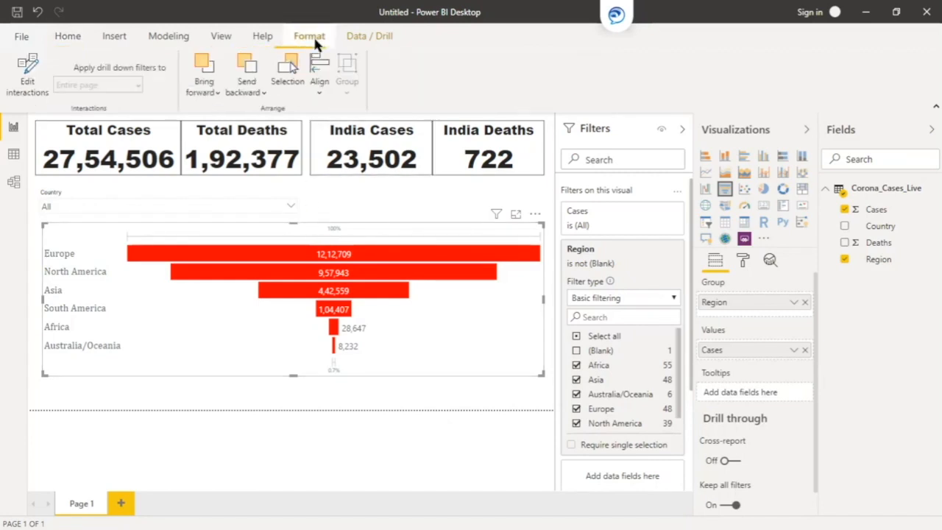
pyautogui.click(33, 76)
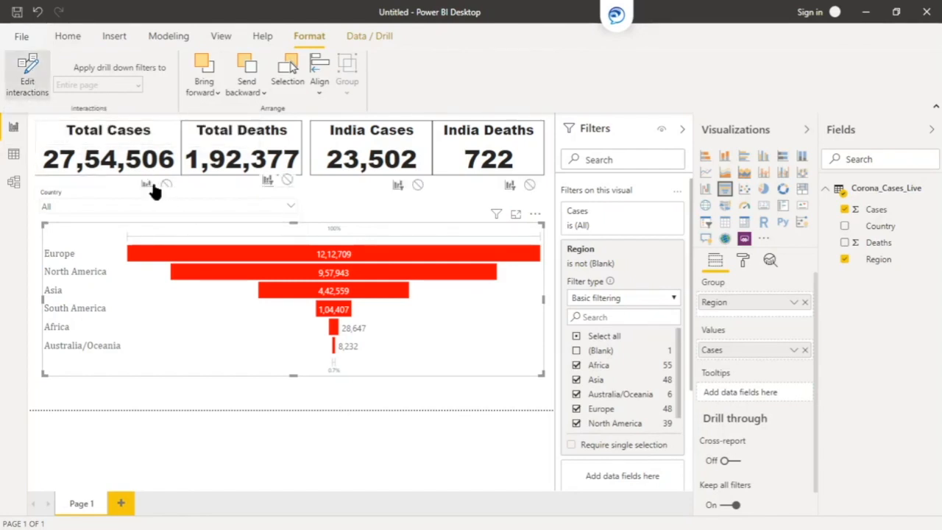
pyautogui.click(87, 200)
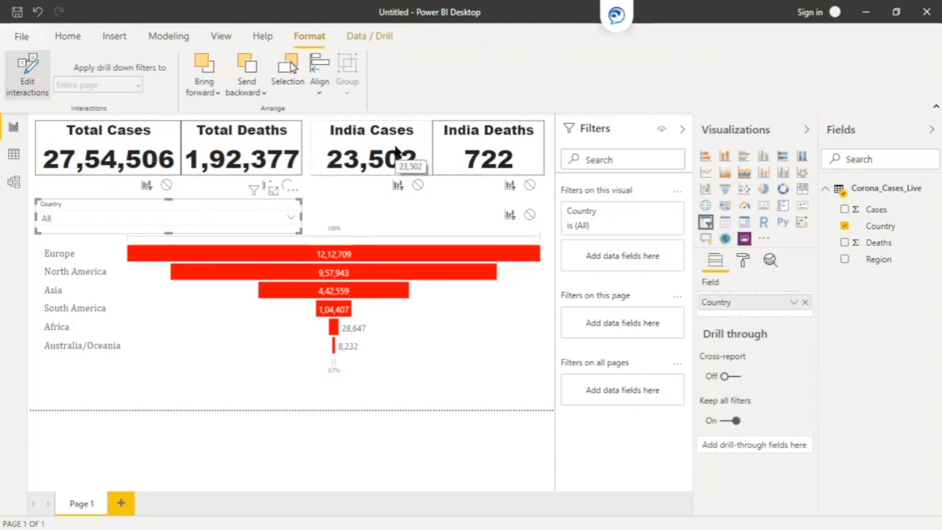
pyautogui.click(417, 186)
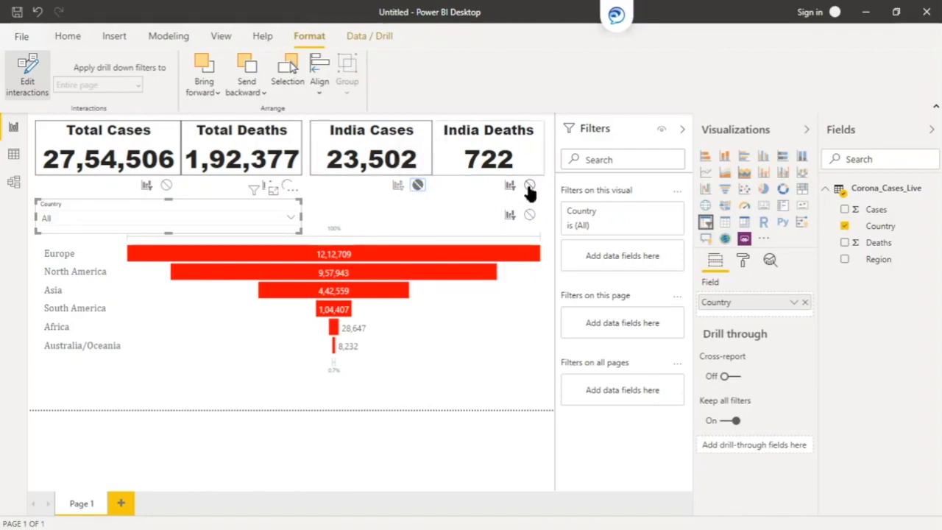
pyautogui.click(529, 186)
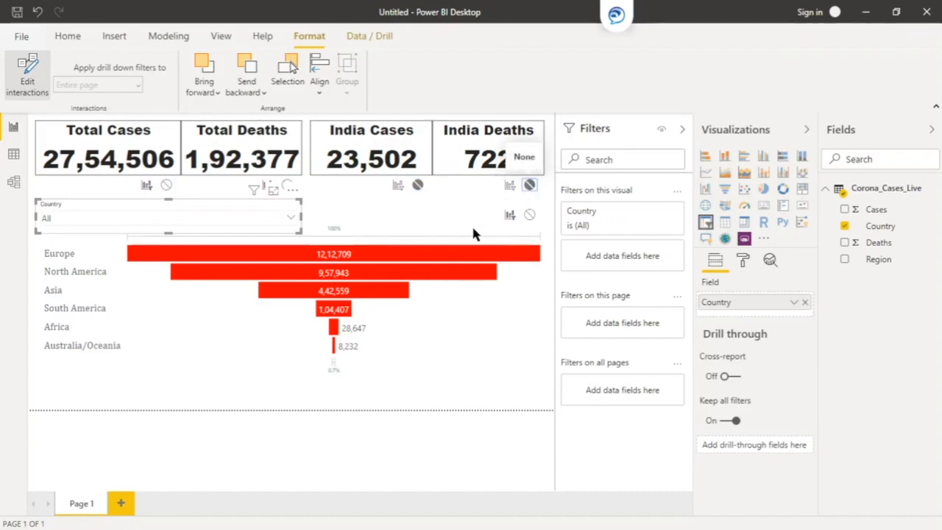
pyautogui.click(23, 69)
# Test the interactions by selecting Europe in the funnel chart, and move the Country slicer up so it clears the chart
pyautogui.click(359, 316)
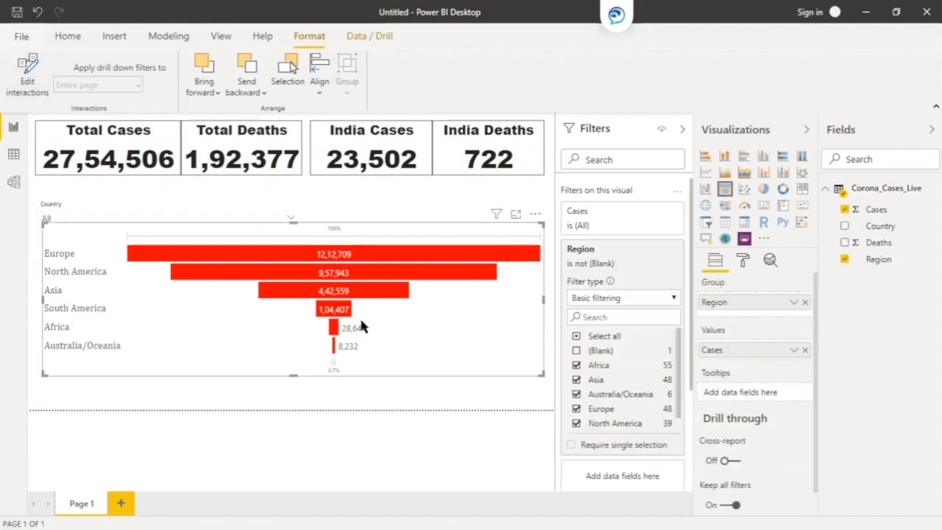
pyautogui.click(318, 254)
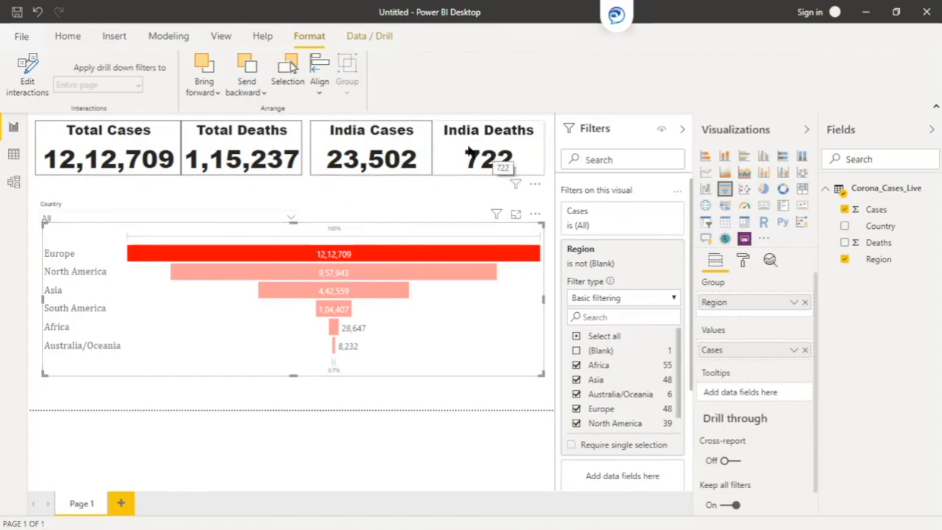
pyautogui.moveTo(163, 200); pyautogui.dragTo(163, 189)
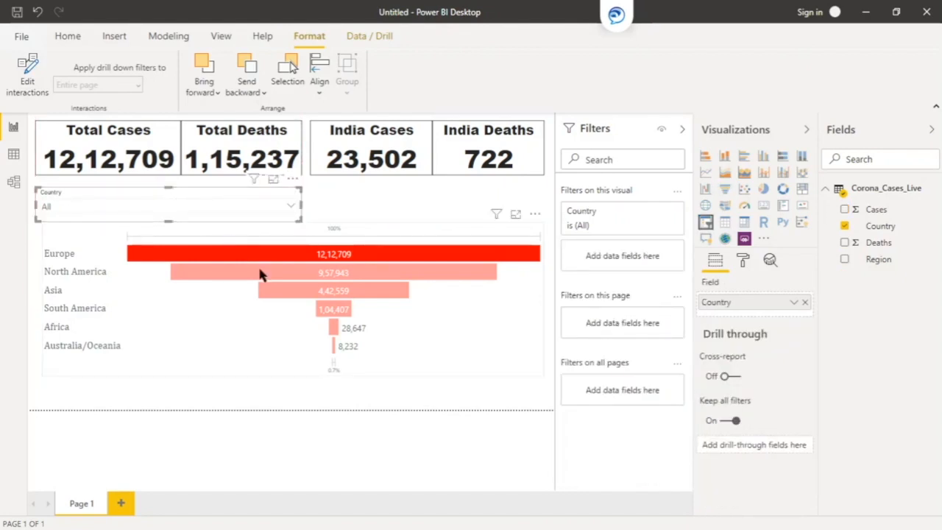
# Filter the total cards by selecting North America, Europe and South America together in the funnel chart
pyautogui.click(259, 273)
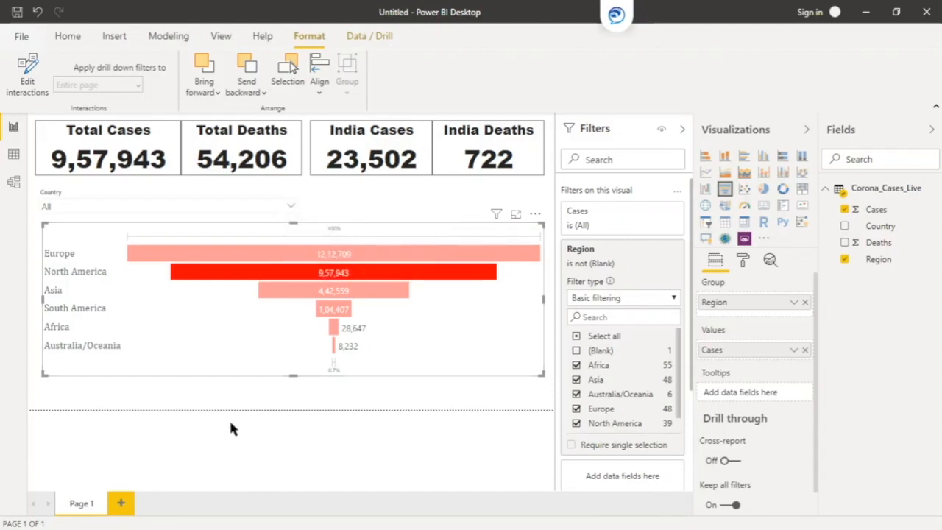
pyautogui.moveTo(265, 259)
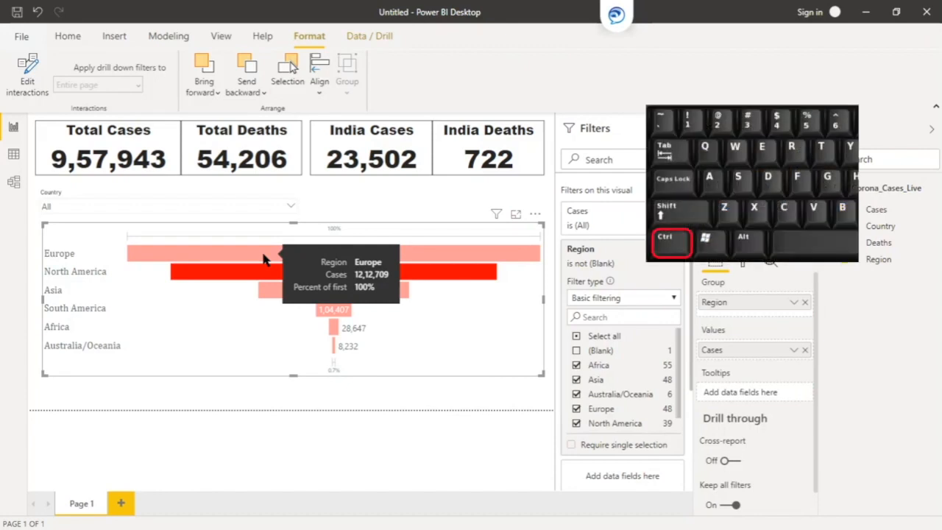
pyautogui.keyDown('ctrl'); pyautogui.click(265, 258); pyautogui.keyUp('ctrl')
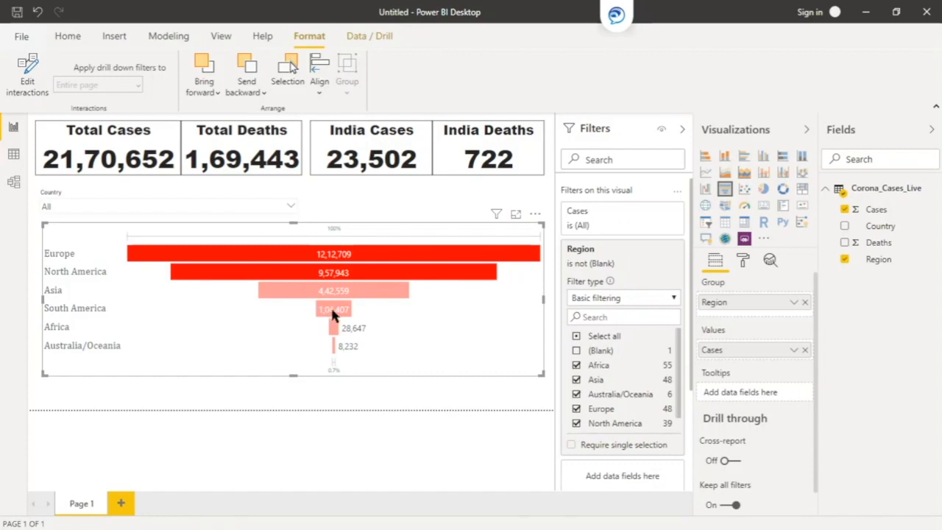
pyautogui.moveTo(333, 315)
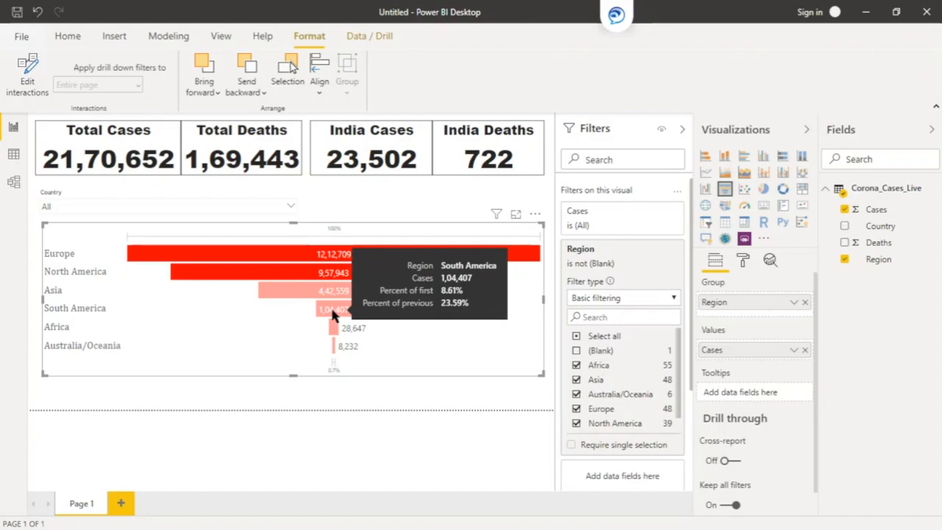
pyautogui.click(332, 315)
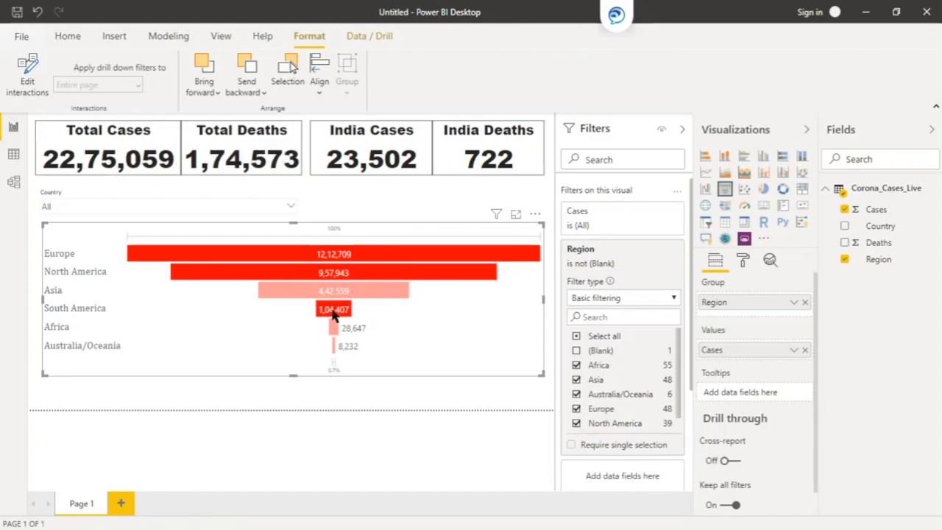
# Collapse the Filters, Visualizations and Fields panes and the ribbon to enlarge the report canvas
pyautogui.click(682, 129)
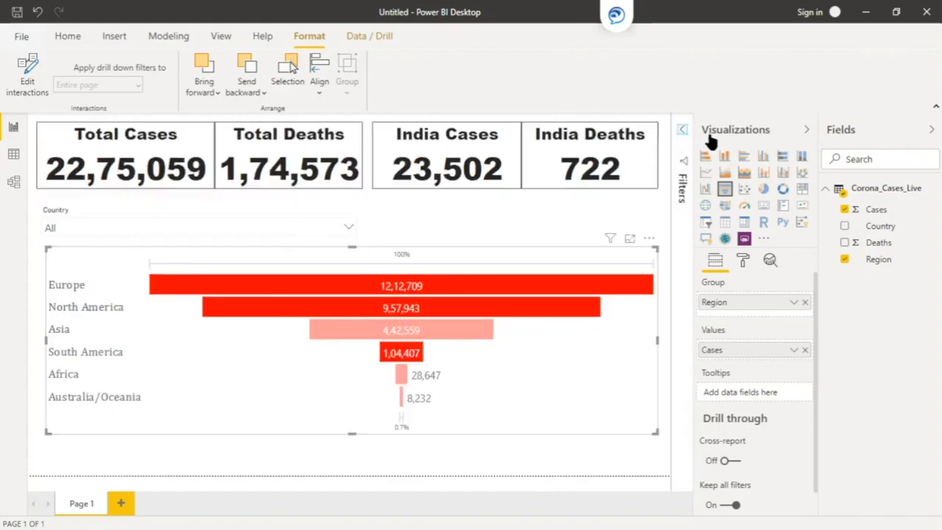
pyautogui.click(808, 131)
pyautogui.click(931, 129)
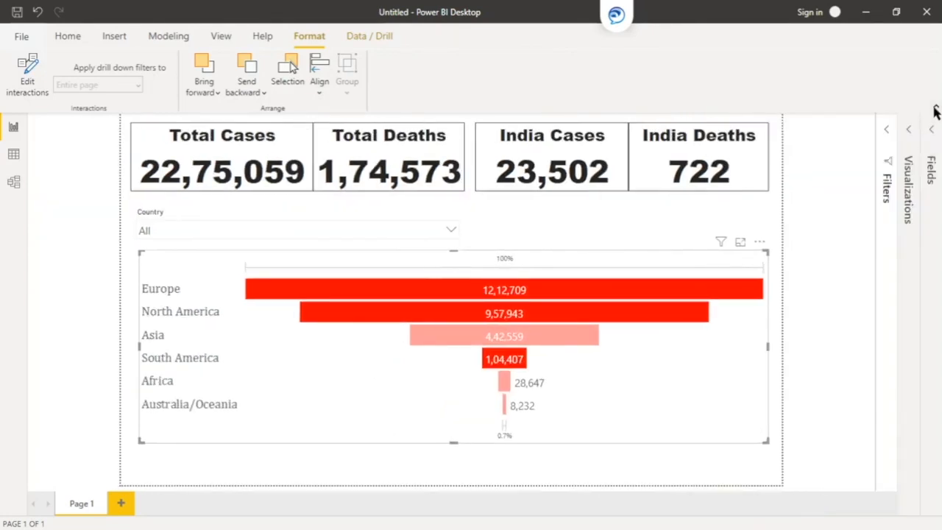
pyautogui.click(935, 110)
pyautogui.moveTo(786, 270)
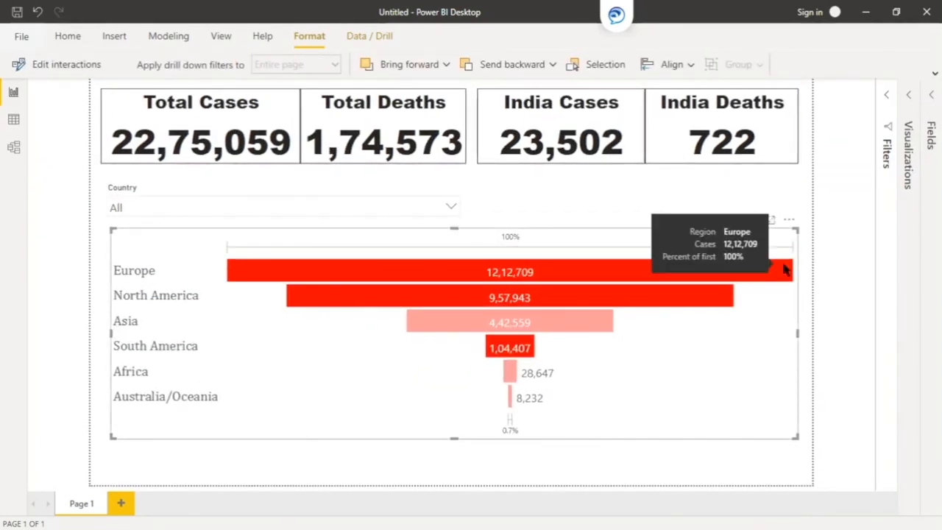